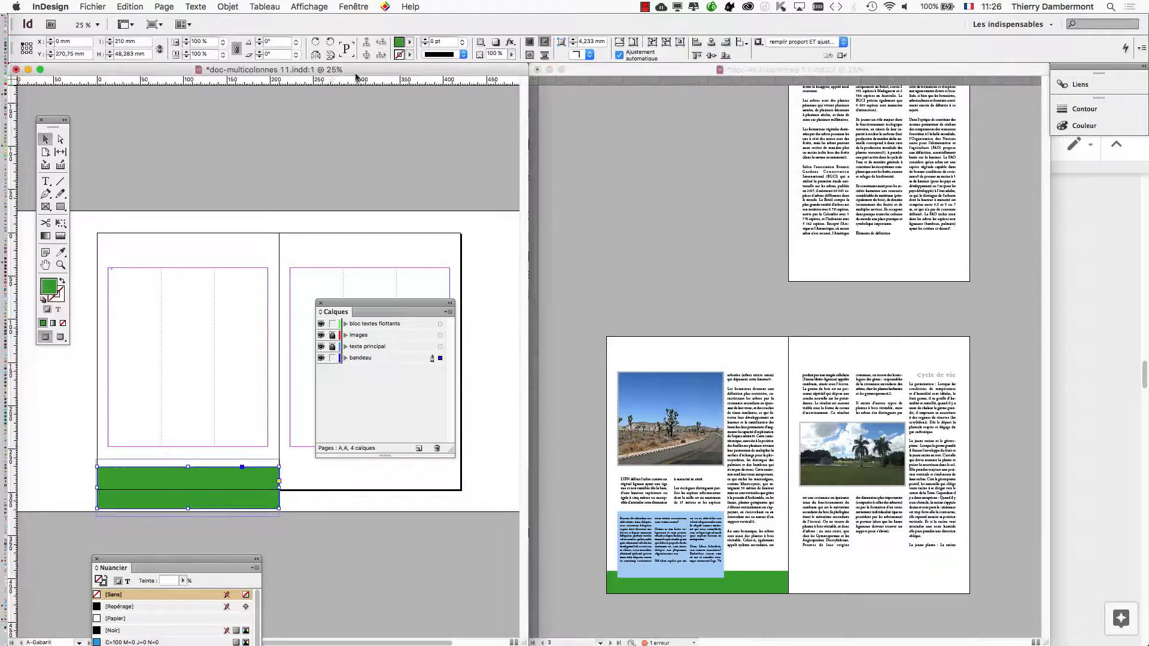
# Step: Reduce the workspace to a single enlarged document window, with the Calques and Nuancier panels closed
pyautogui.click(17, 70)
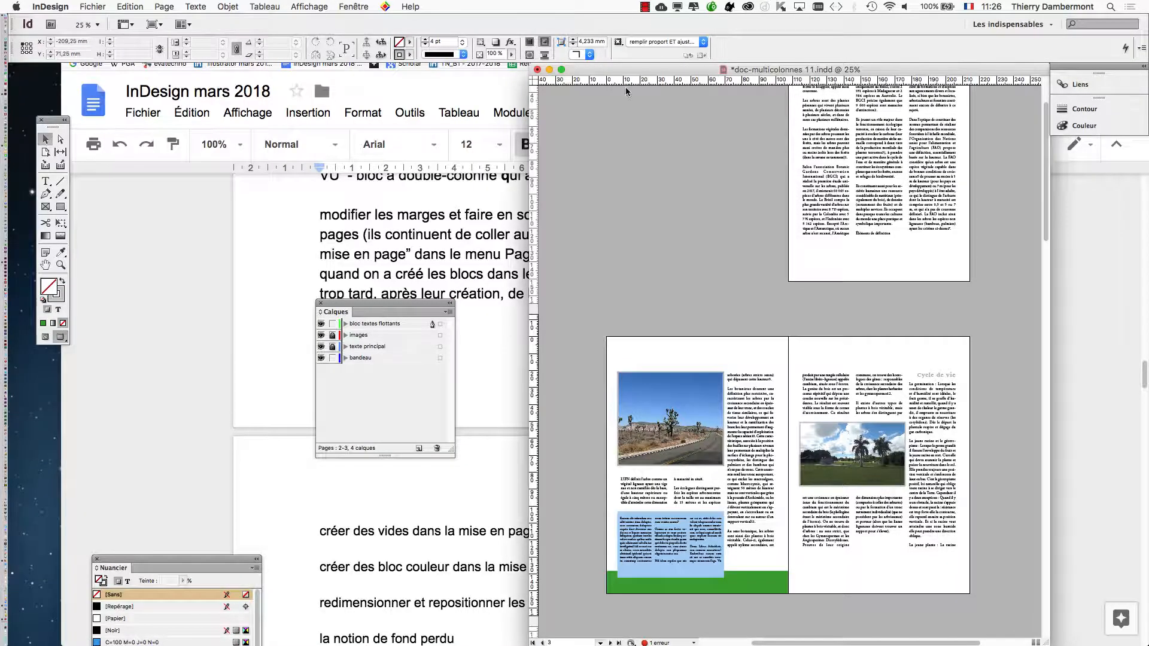
pyautogui.press('super+alt+h')
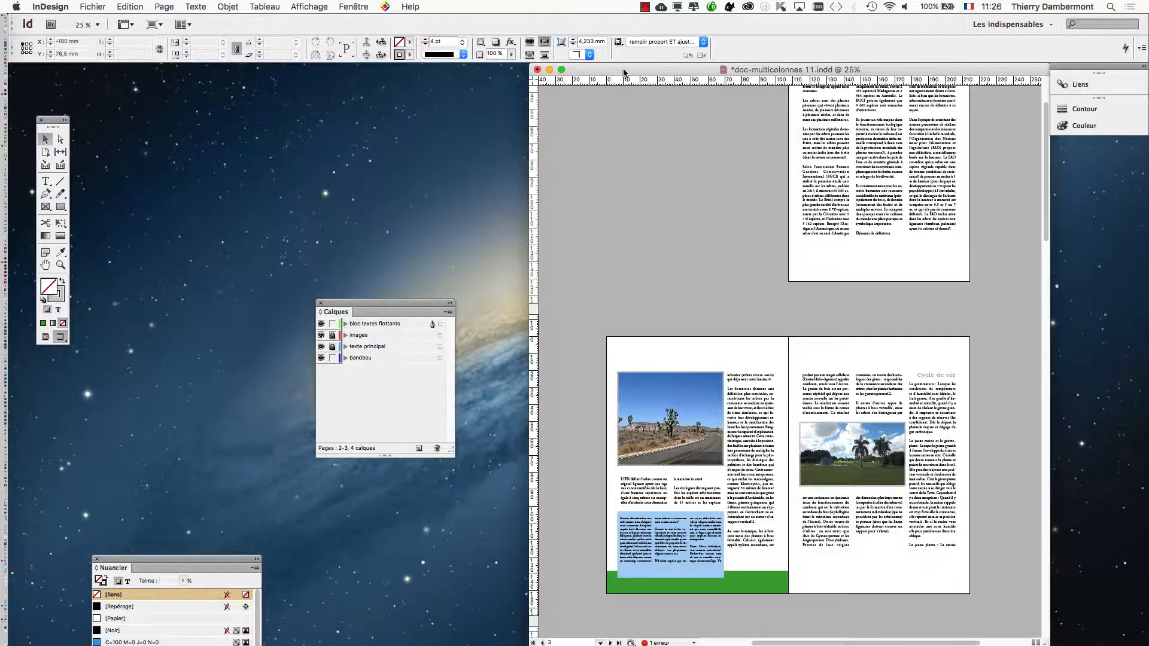
pyautogui.moveTo(624, 72); pyautogui.dragTo(413, 72)
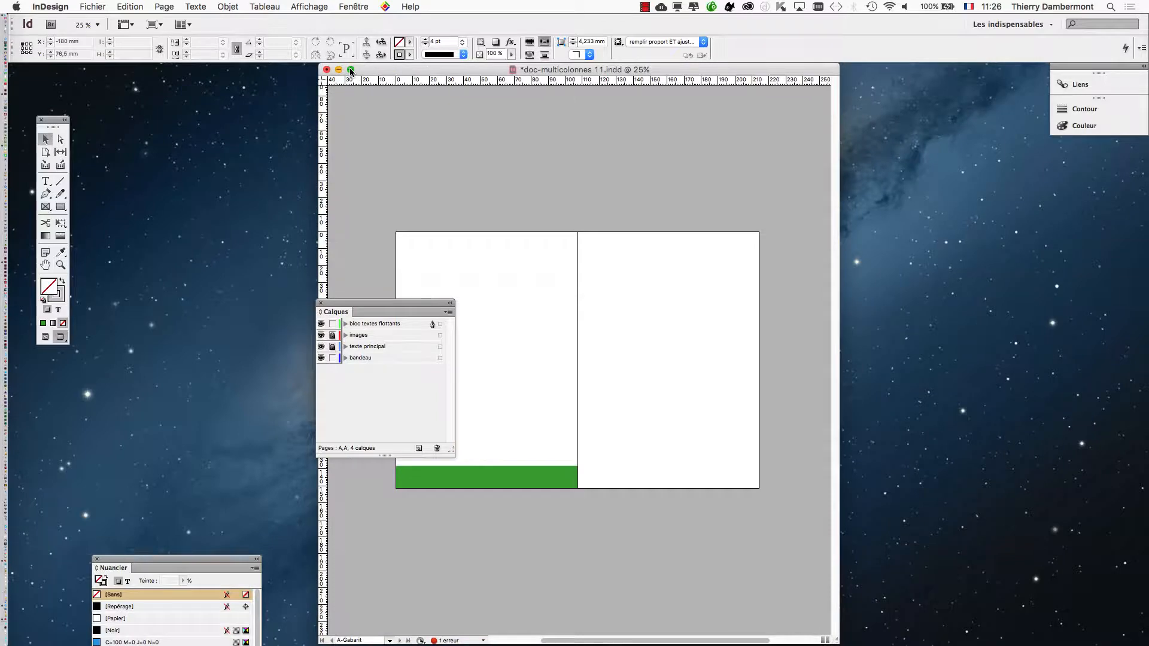
pyautogui.click(351, 70)
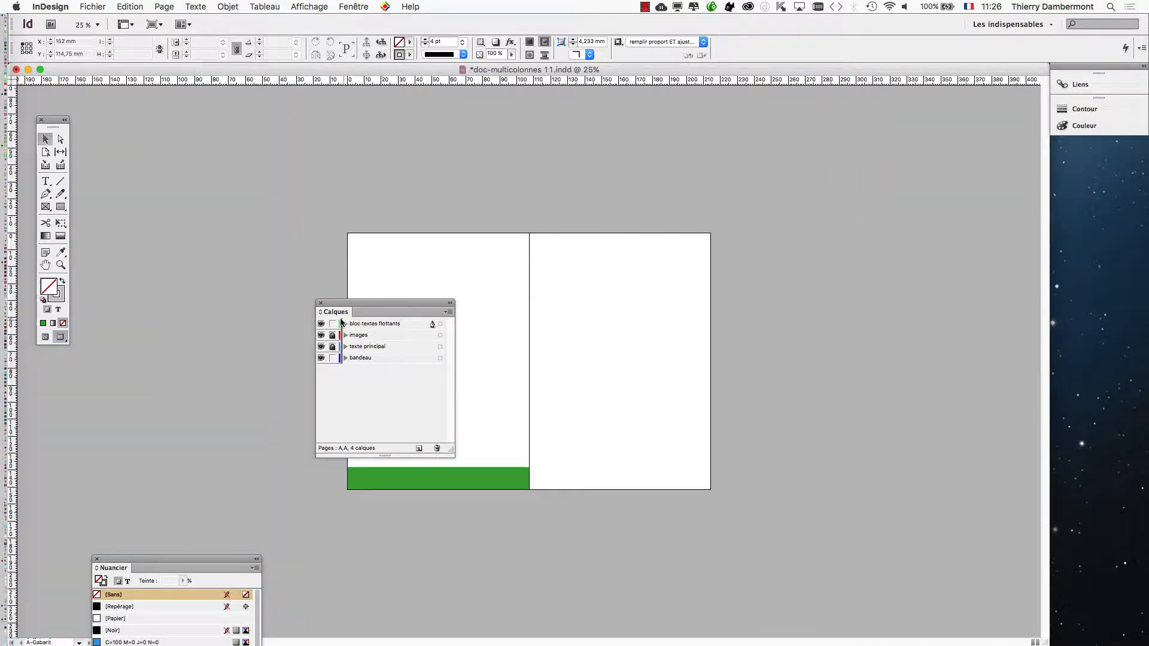
pyautogui.click(321, 303)
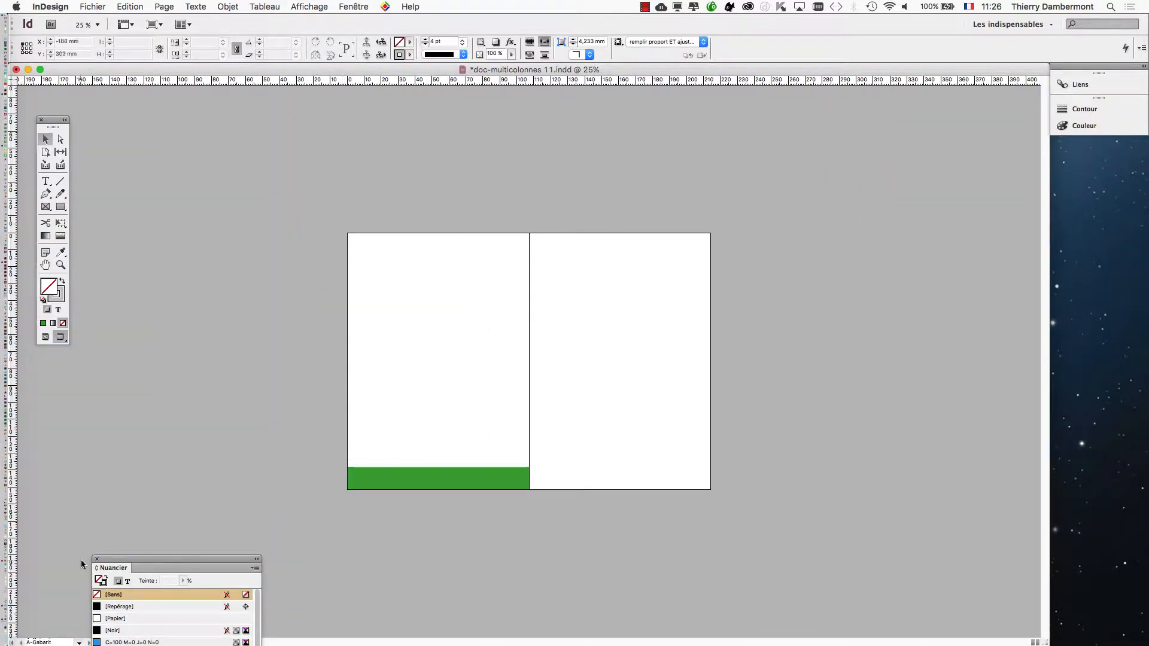
pyautogui.click(97, 560)
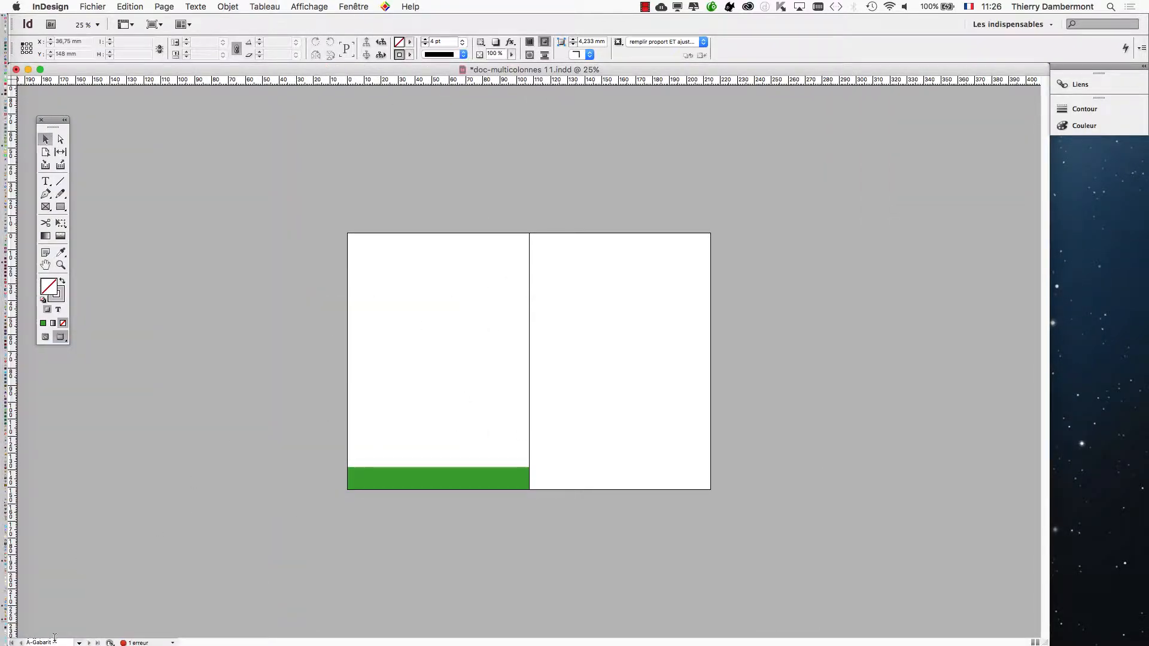
# Step: Display the spread of pages 2-3 at 50% in normal view mode, with frames and guides shown
pyautogui.click(80, 643)
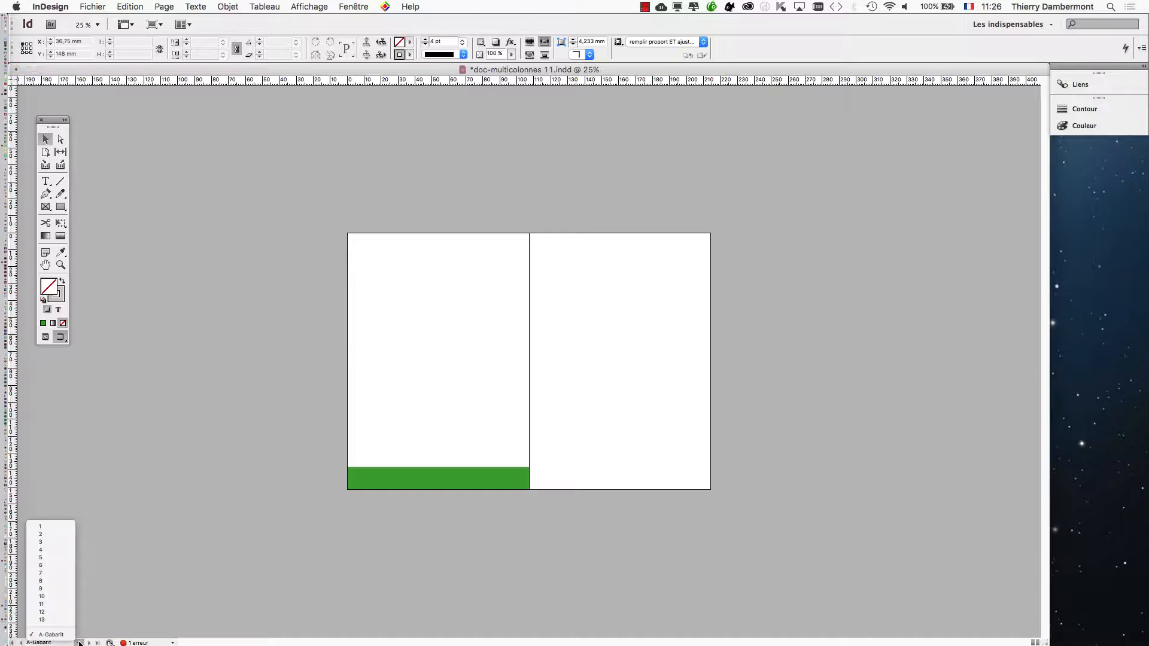
pyautogui.click(52, 536)
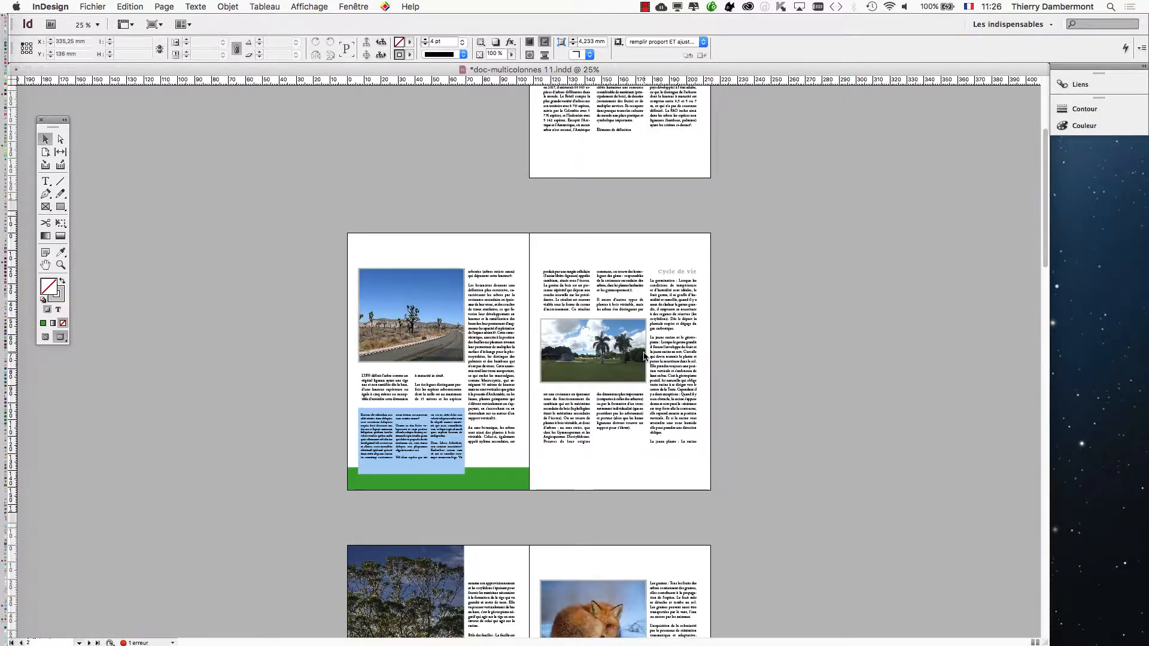
pyautogui.press('super+equal')
pyautogui.moveTo(606, 354); pyautogui.dragTo(450, 308)
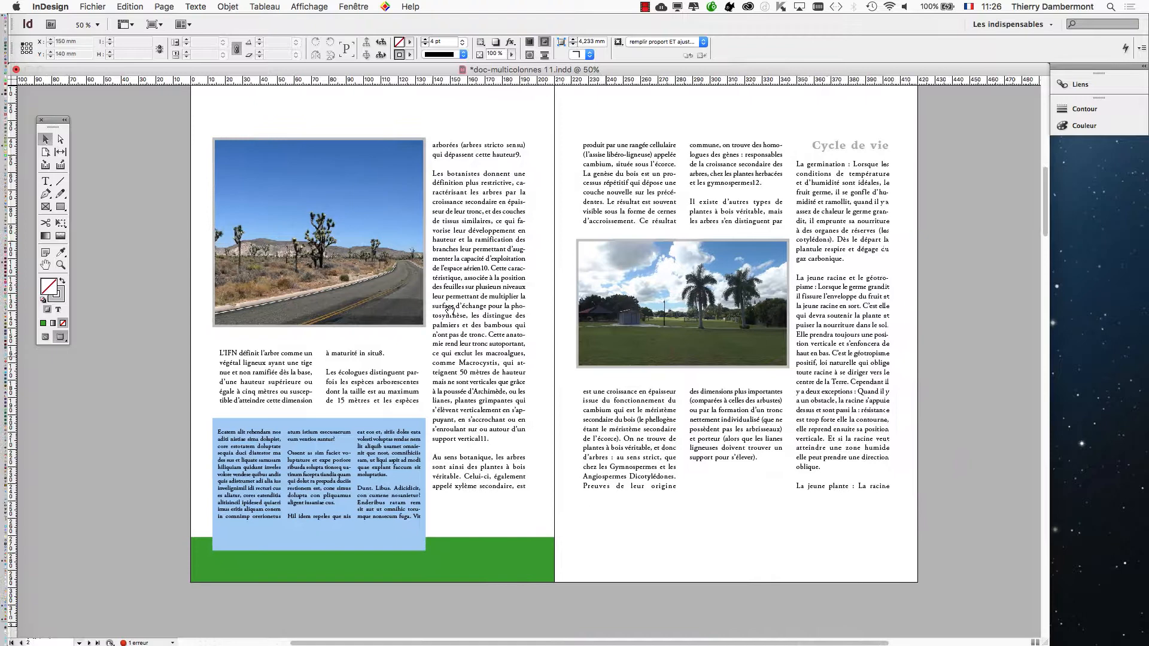
pyautogui.click(51, 339)
# Step: Show the Pages panel beside the spread, clear of the text, and show the Calques panel
pyautogui.click(353, 7)
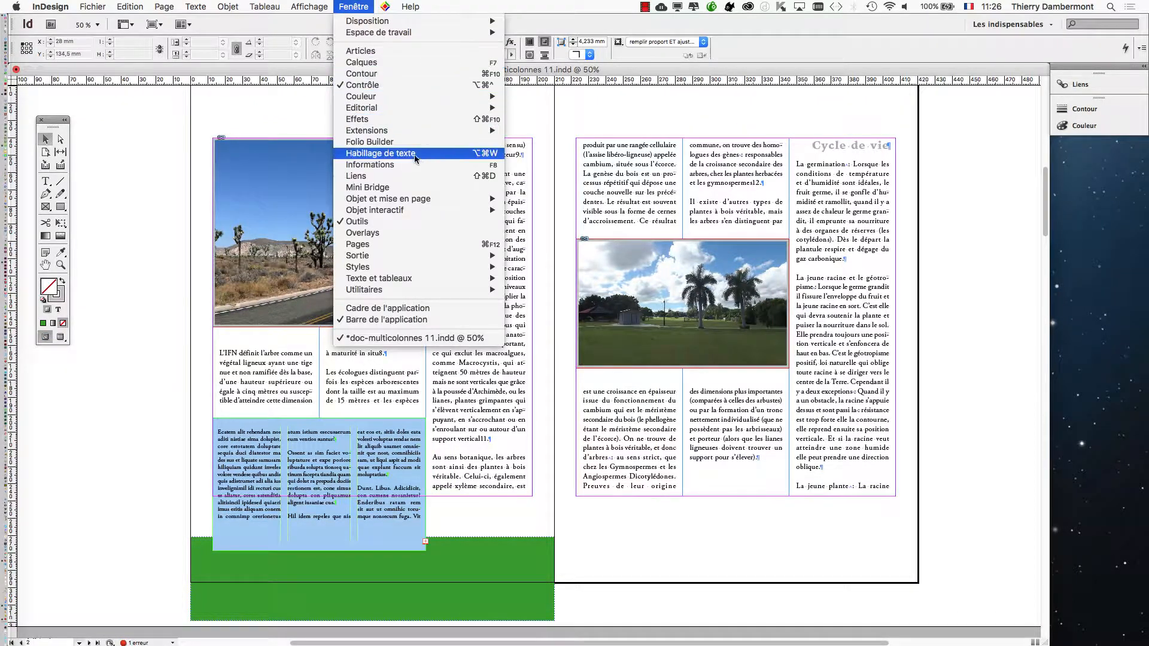
pyautogui.click(421, 244)
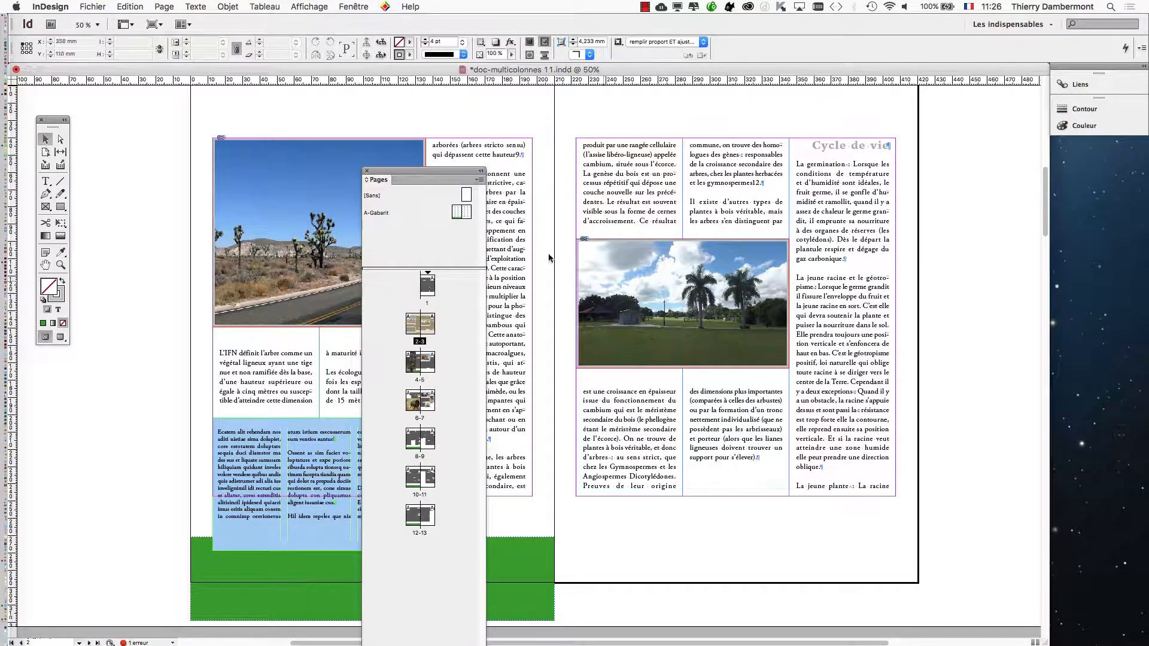
pyautogui.moveTo(430, 179); pyautogui.dragTo(989, 99)
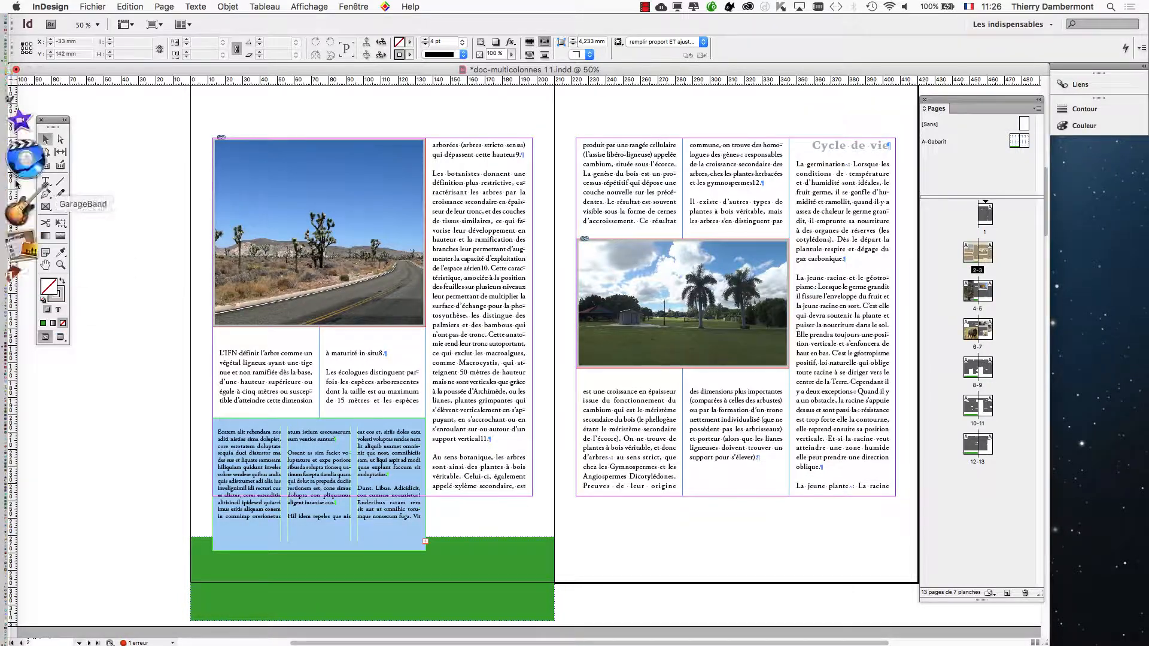
pyautogui.click(354, 6)
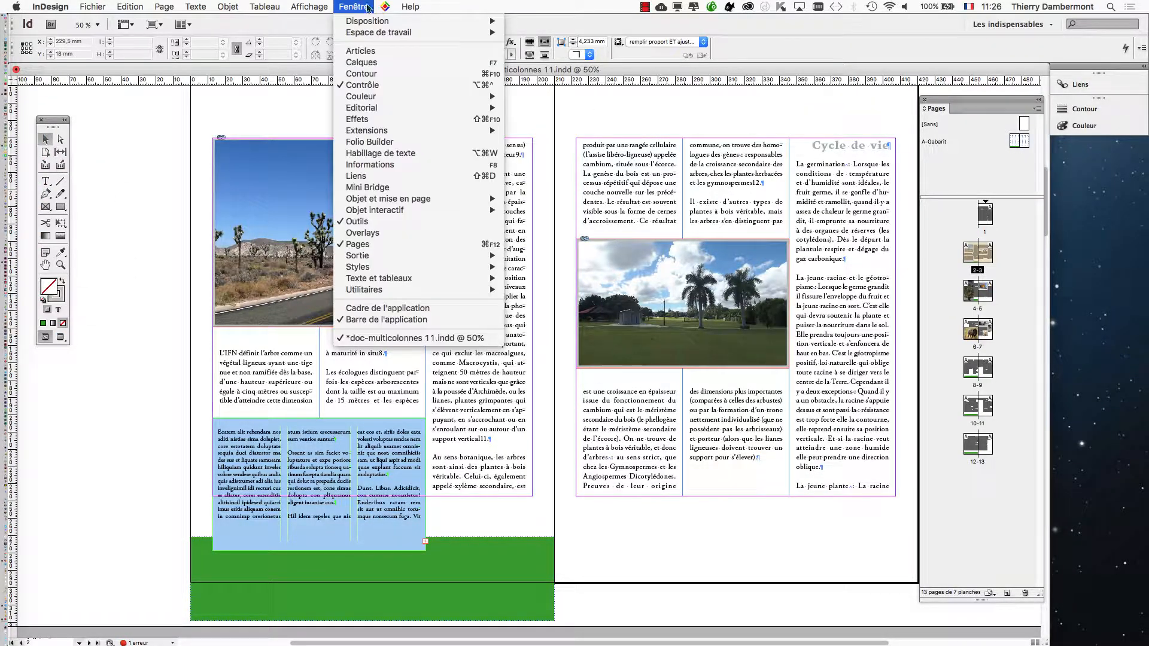
pyautogui.click(379, 63)
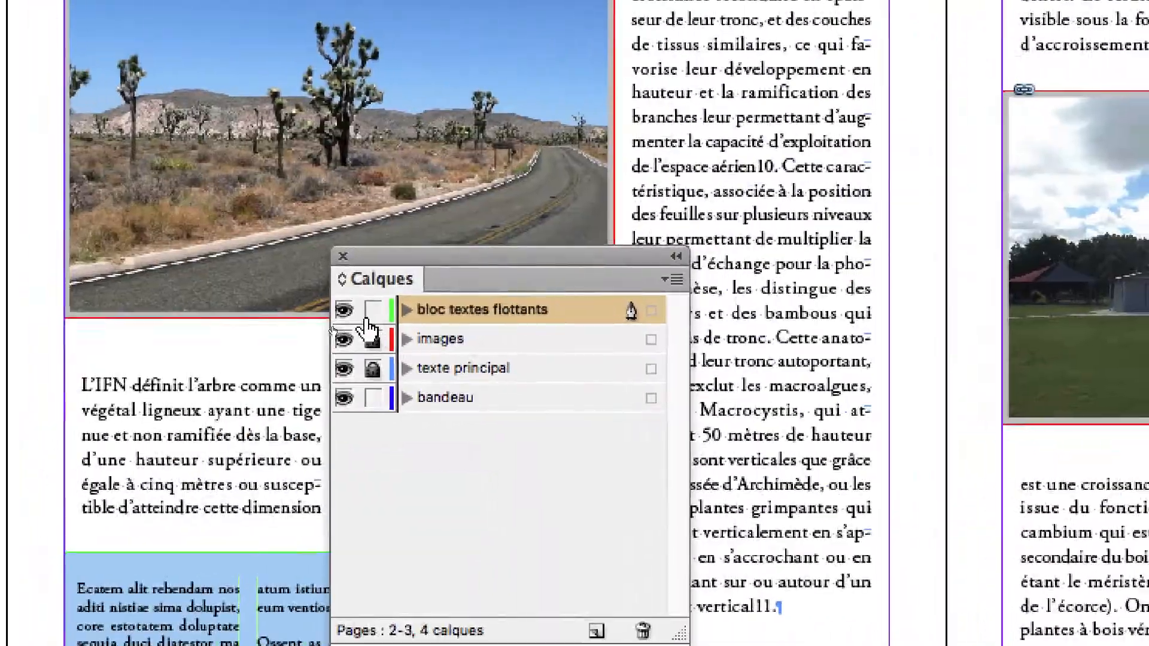
# Step: Lock the bloc textes flottants and bandeau layers, unlock images and make it the active layer
pyautogui.click(372, 309)
pyautogui.click(372, 339)
pyautogui.click(372, 398)
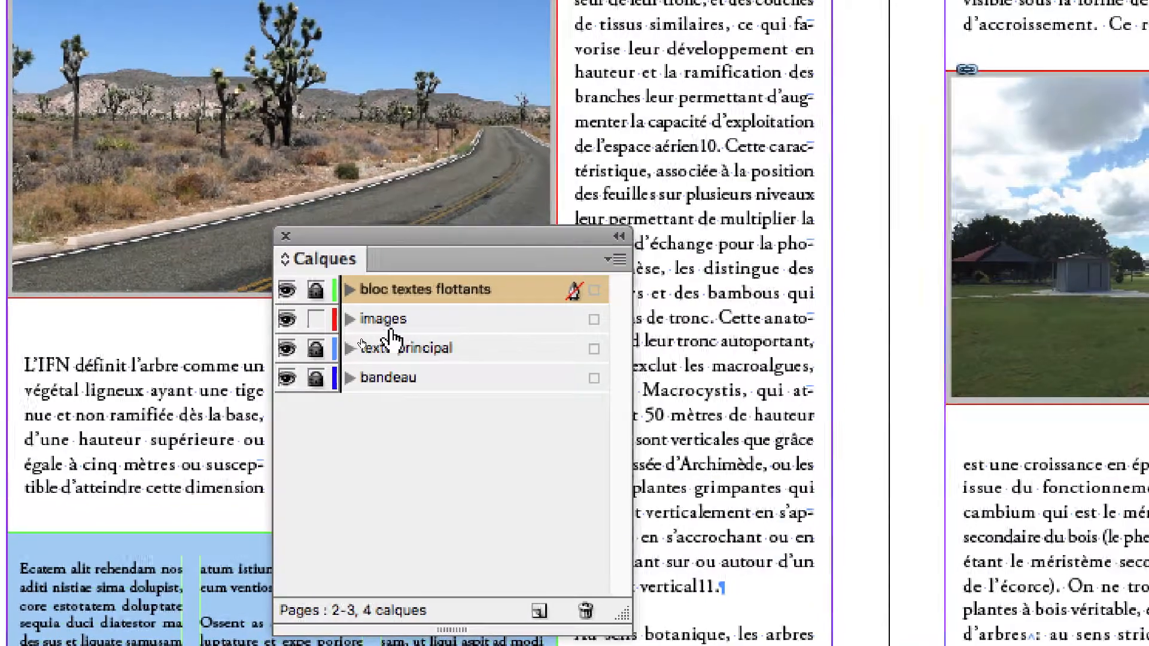
pyautogui.click(432, 310)
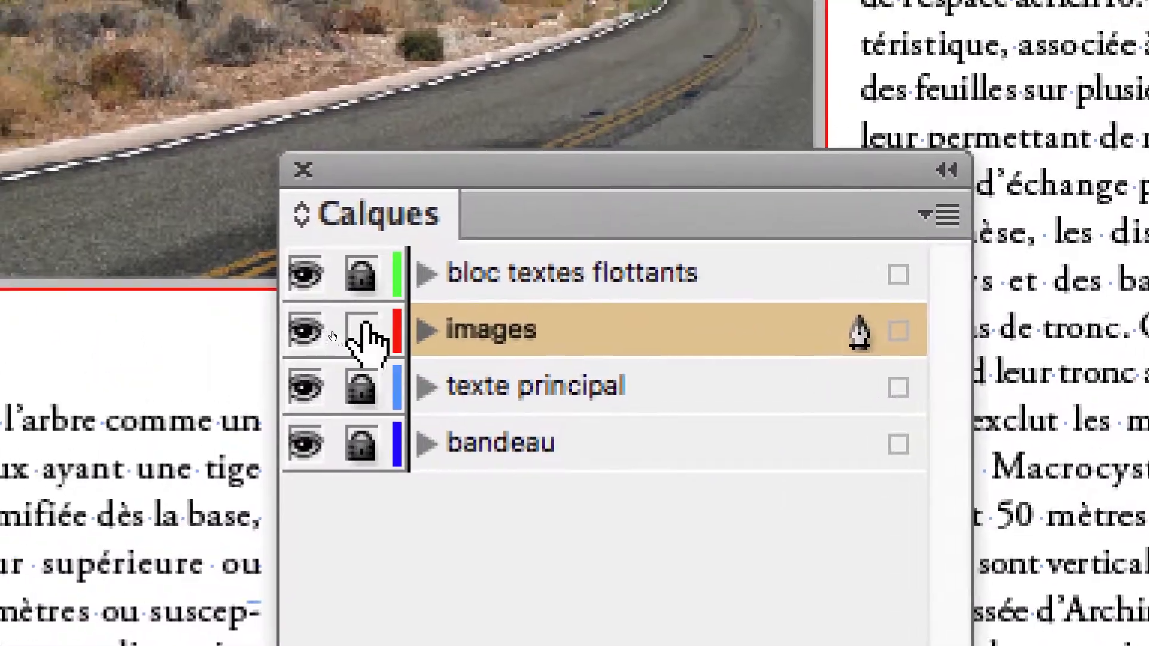
# Step: Unlock all four layers in one sweep, lock them all the same way, and unlock them again
pyautogui.click(275, 311)
pyautogui.moveTo(365, 314); pyautogui.dragTo(368, 515)
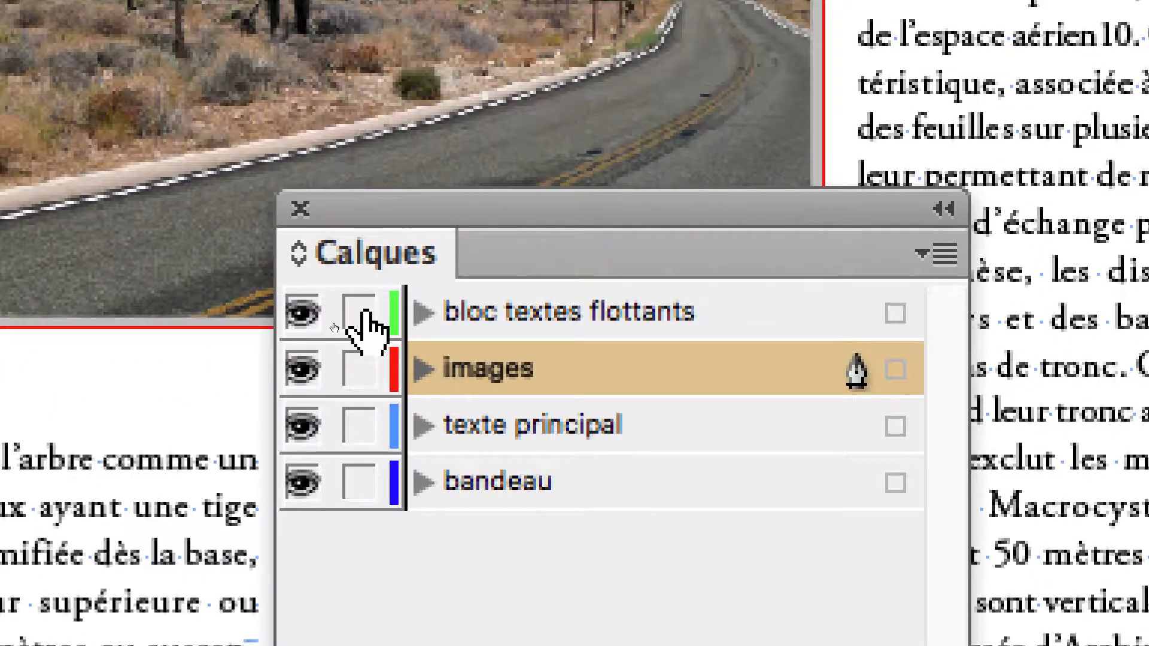
pyautogui.moveTo(366, 323); pyautogui.dragTo(368, 479)
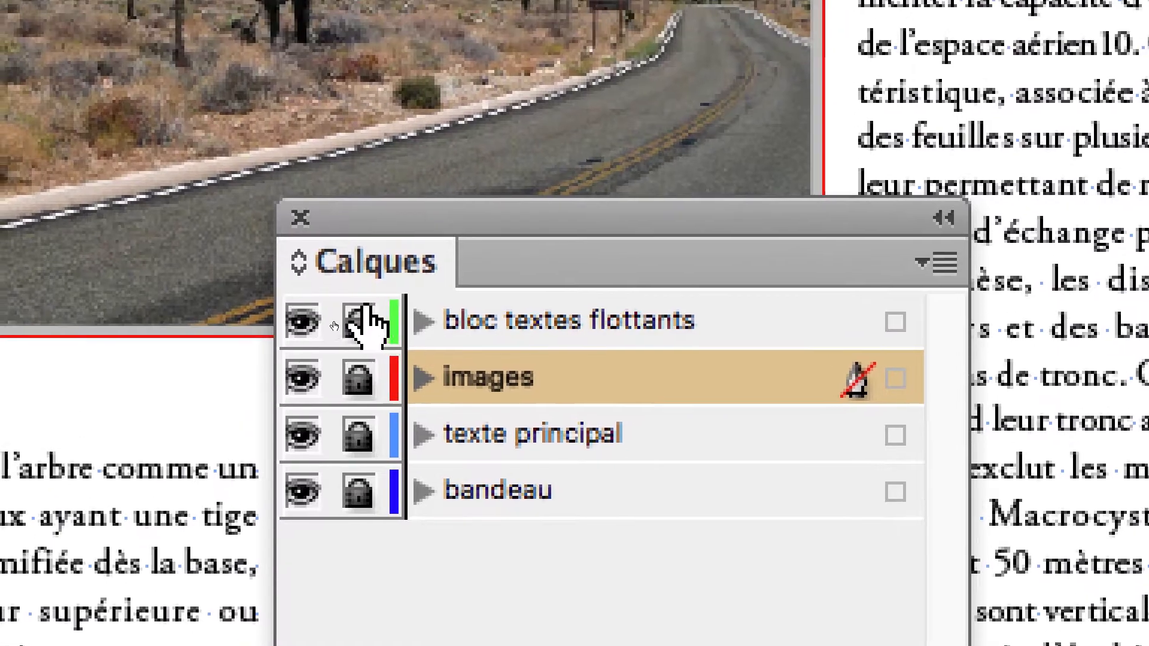
pyautogui.moveTo(359, 266); pyautogui.dragTo(356, 482)
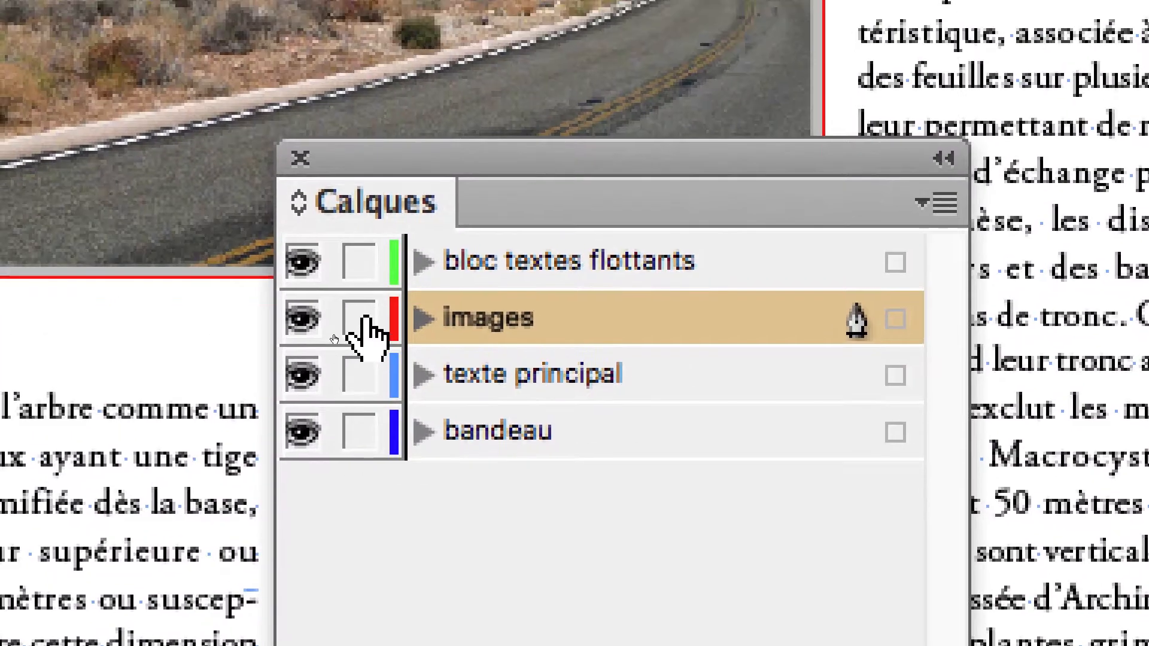
# Step: Toggle the lock on the images layer, and alternate between locking all the other layers and unlocking them
pyautogui.click(341, 103)
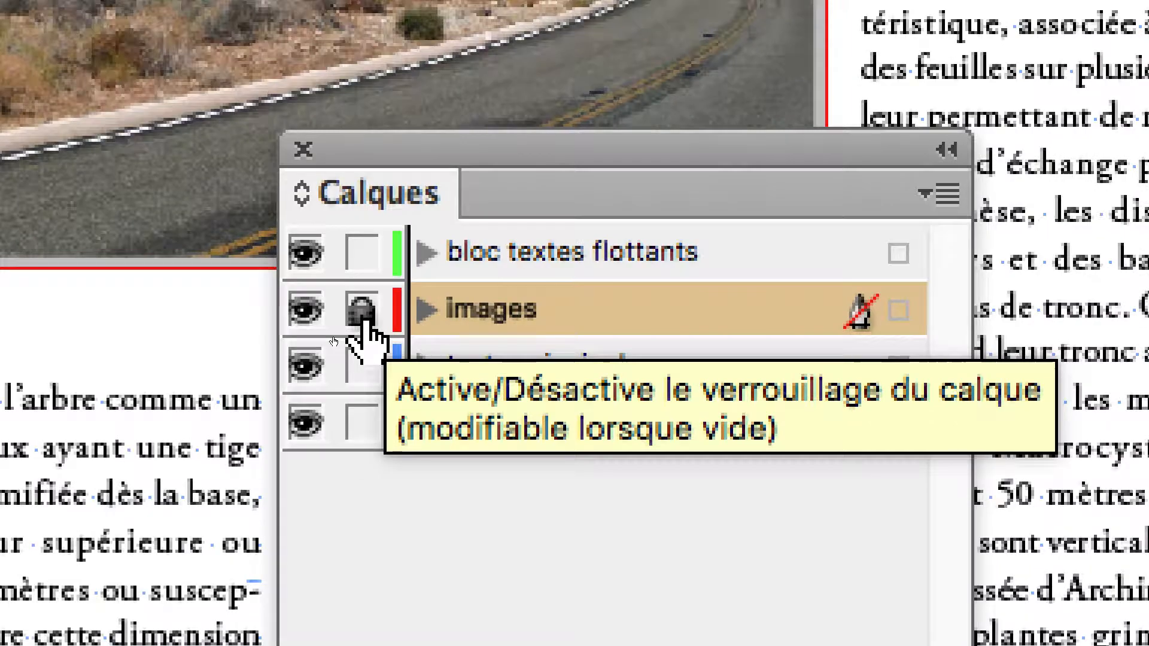
pyautogui.click(362, 312)
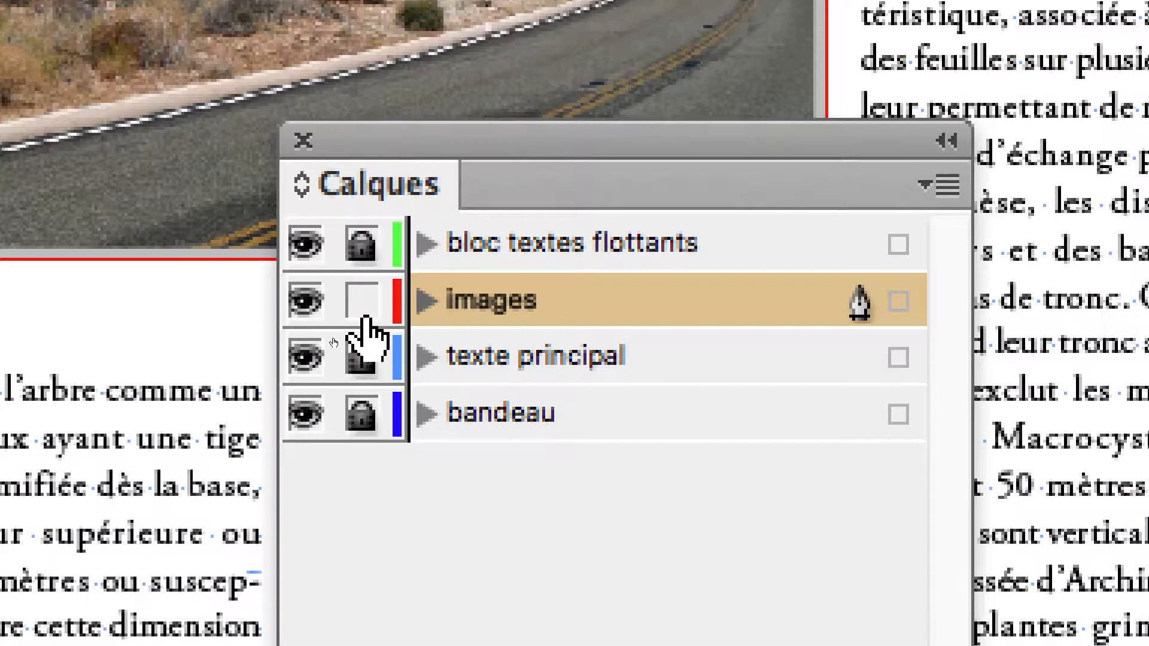
pyautogui.keyDown('alt'); pyautogui.click(364, 313); pyautogui.keyUp('alt')
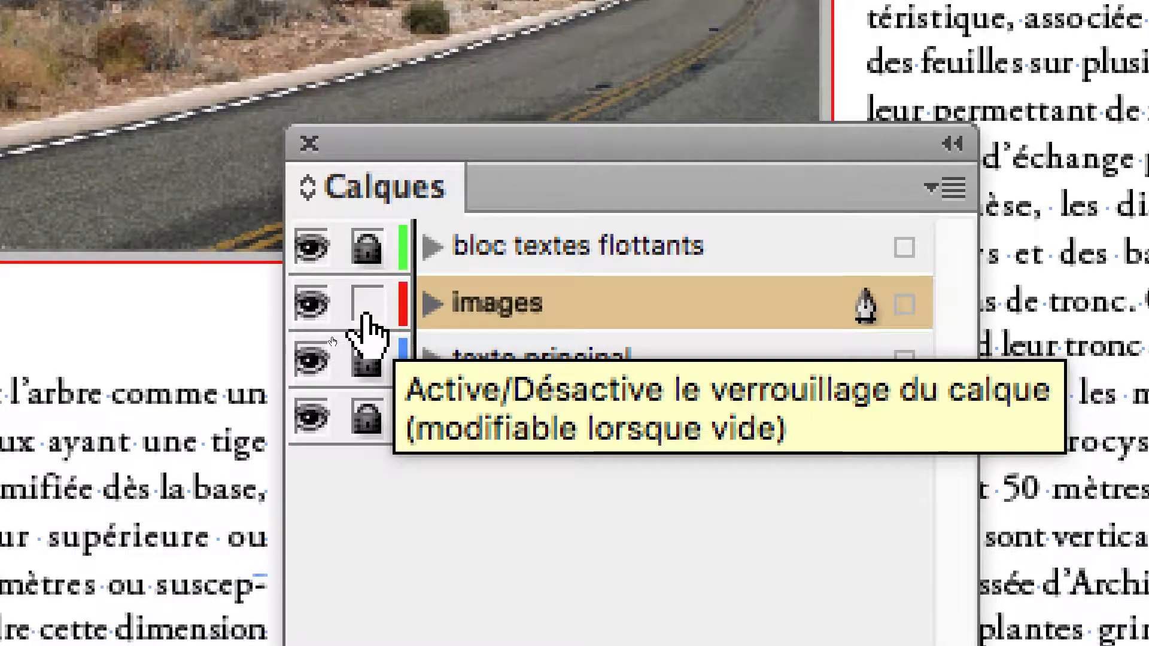
pyautogui.keyDown('alt'); pyautogui.click(363, 315); pyautogui.keyUp('alt')
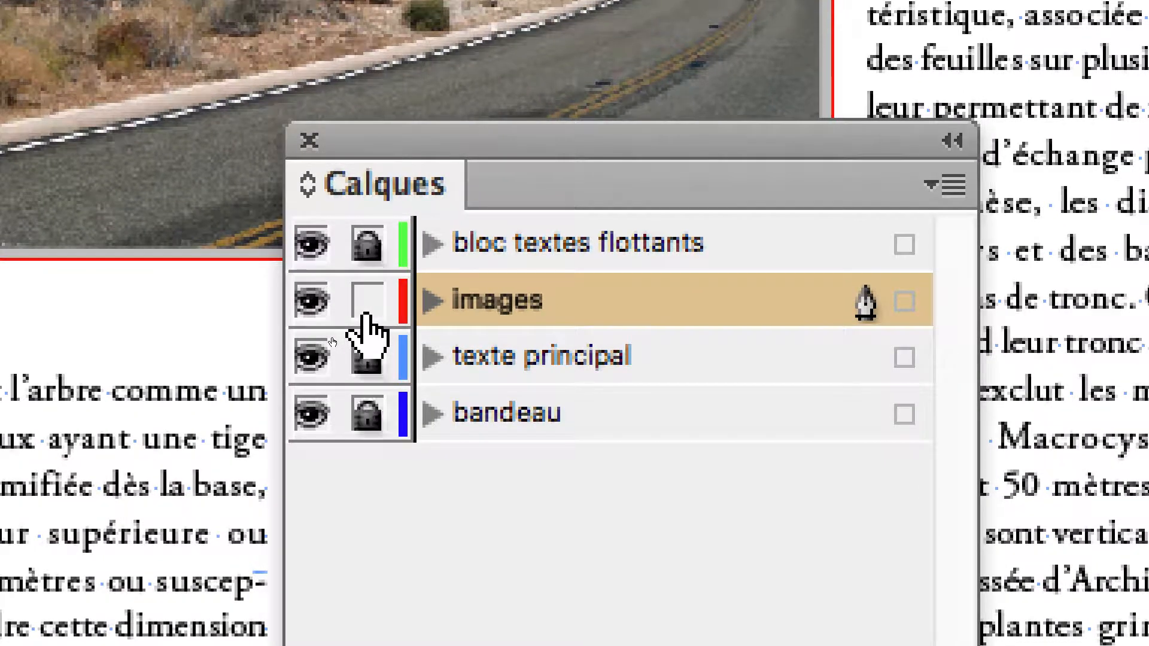
pyautogui.keyDown('alt'); pyautogui.click(365, 314); pyautogui.keyUp('alt')
# Step: Isolate bandeau as the only unlocked layer, unlock all layers, and isolate images the same way
pyautogui.keyDown('alt'); pyautogui.click(367, 411); pyautogui.keyUp('alt')
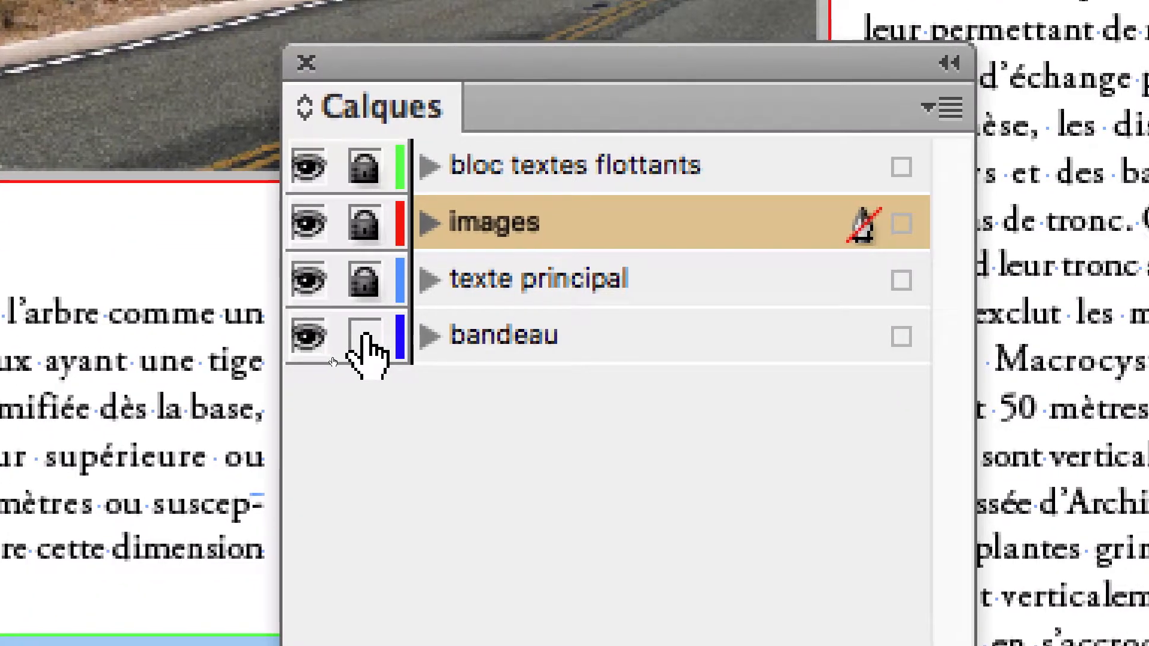
pyautogui.keyDown('alt'); pyautogui.click(366, 412); pyautogui.keyUp('alt')
pyautogui.keyDown('alt'); pyautogui.click(367, 328); pyautogui.keyUp('alt')
pyautogui.keyDown('alt'); pyautogui.click(358, 270); pyautogui.keyUp('alt')
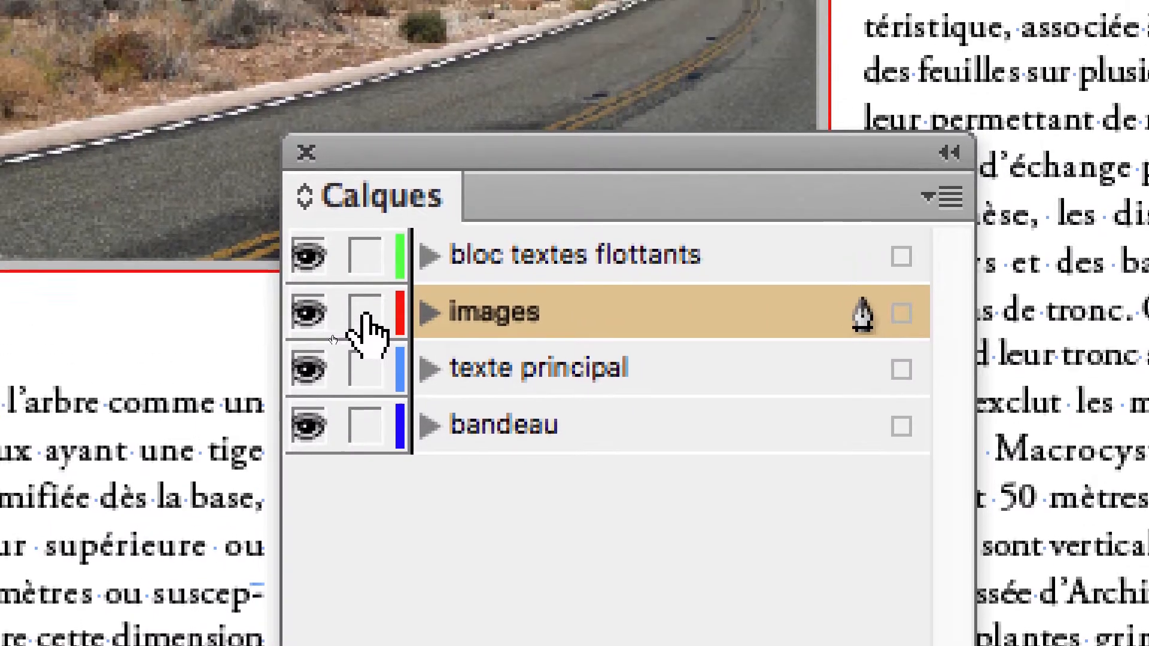
pyautogui.keyDown('alt'); pyautogui.click(358, 270); pyautogui.keyUp('alt')
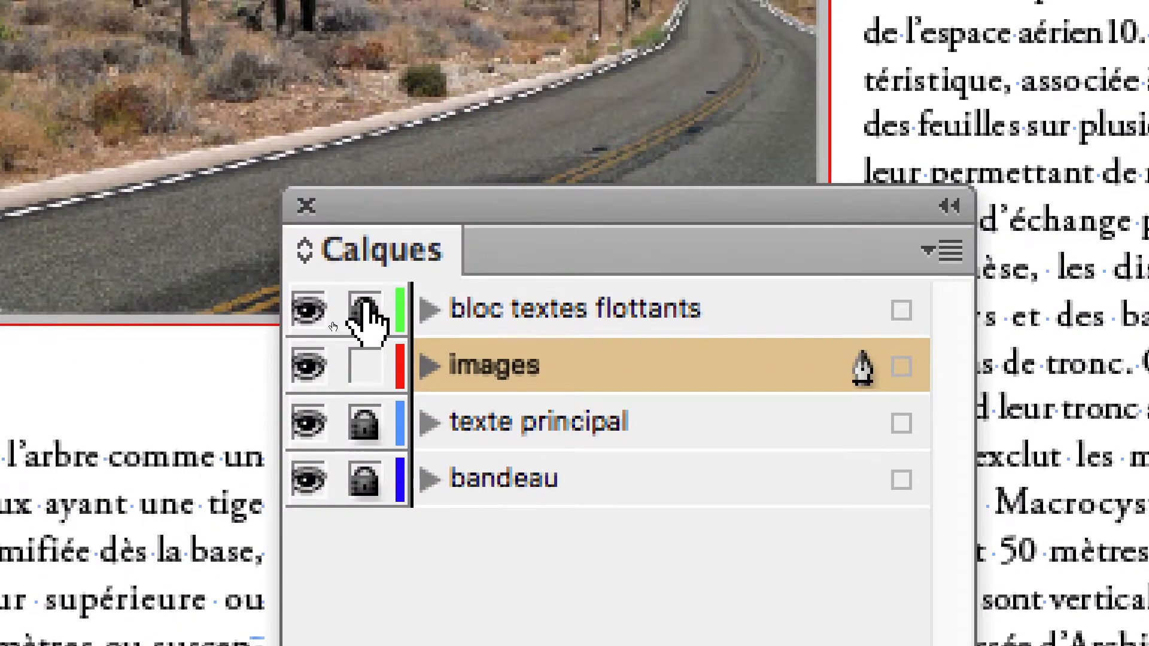
# Step: Lock every layer except images and draw an empty graphic frame about 80 × 125.5 mm overlapping the palm tree photo
pyautogui.moveTo(365, 305); pyautogui.dragTo(366, 470)
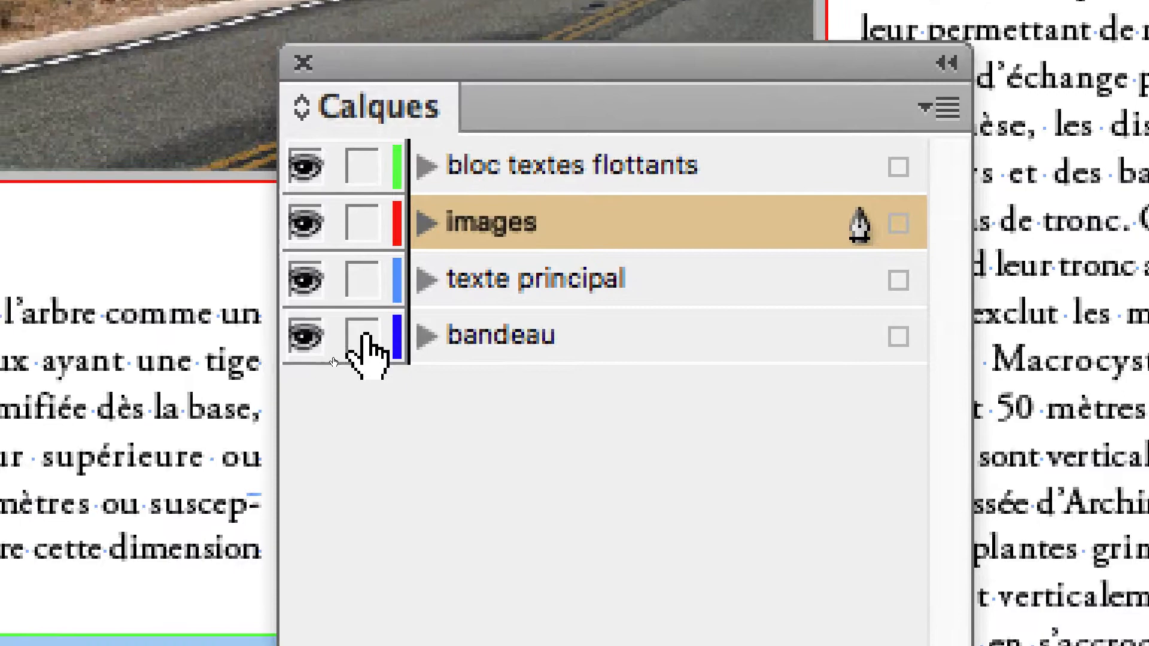
pyautogui.moveTo(366, 334); pyautogui.dragTo(367, 210)
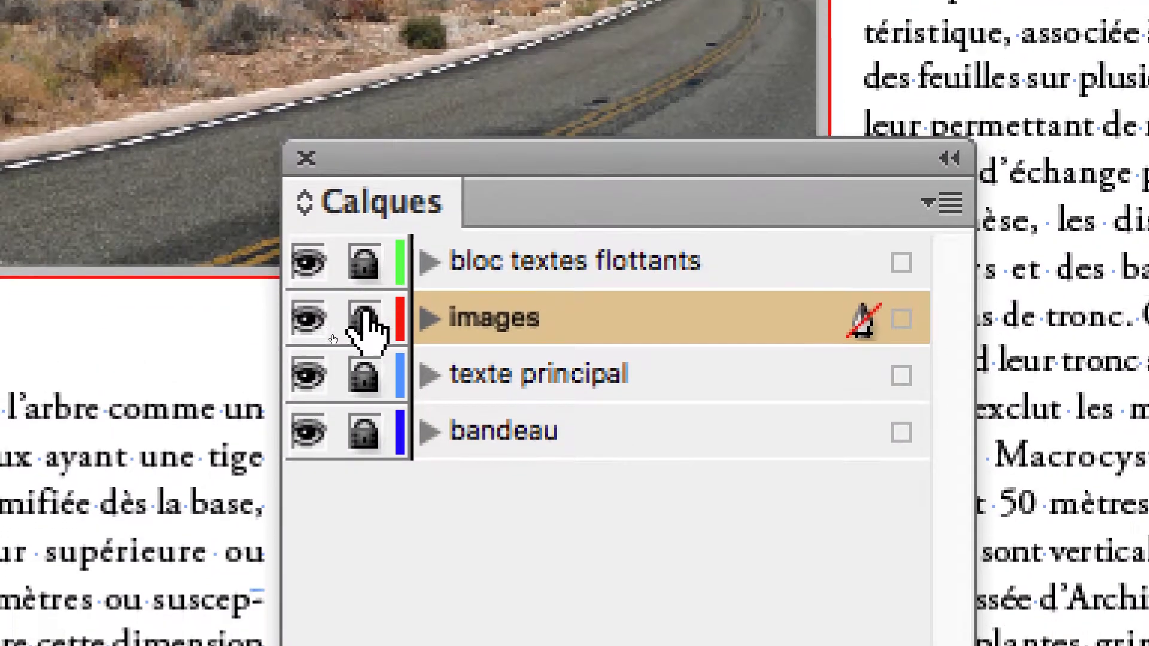
pyautogui.click(361, 354)
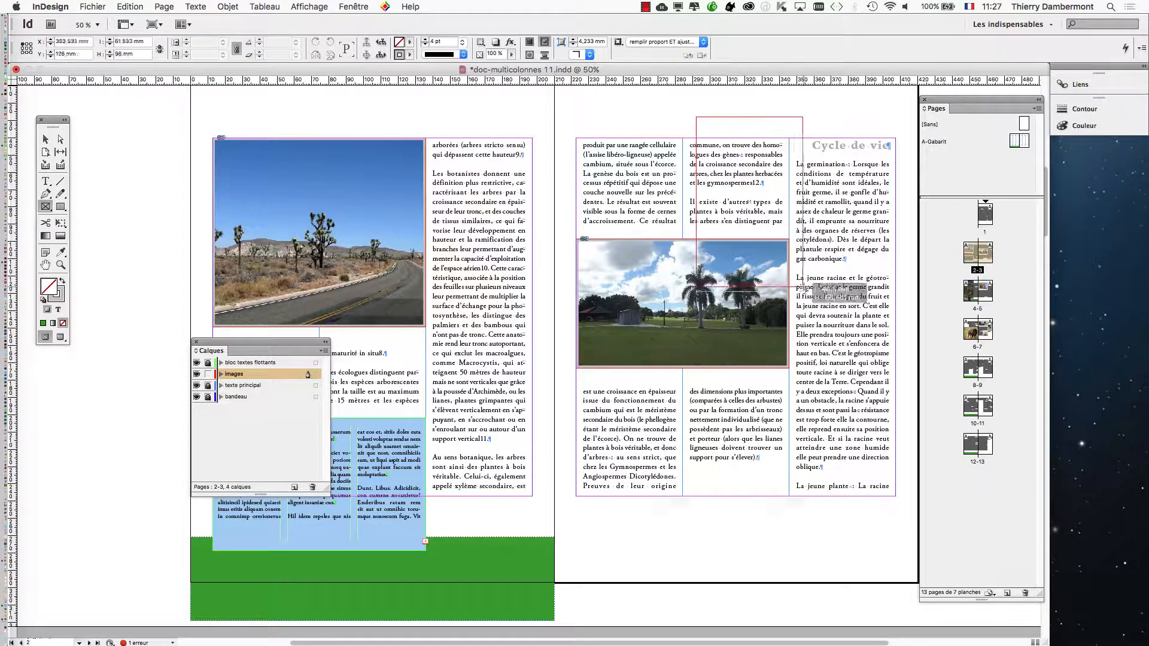
pyautogui.moveTo(836, 340); pyautogui.dragTo(835, 339)
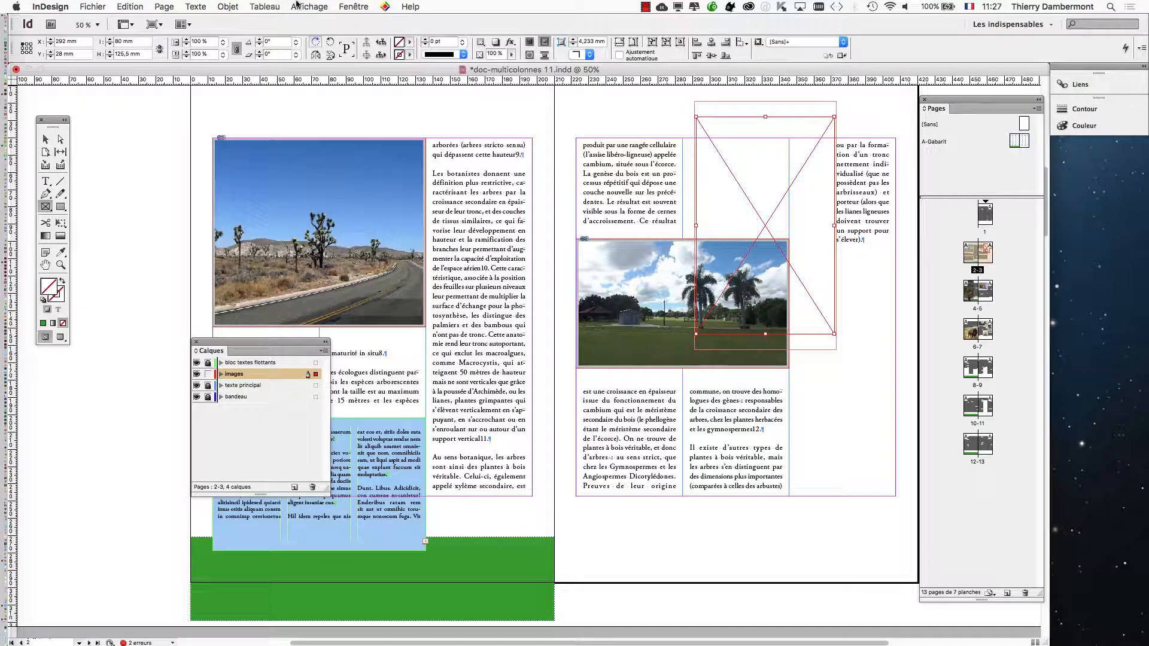
# Step: Apply the object style "remplir proport ET ajust auto" to the new empty frame
pyautogui.click(353, 6)
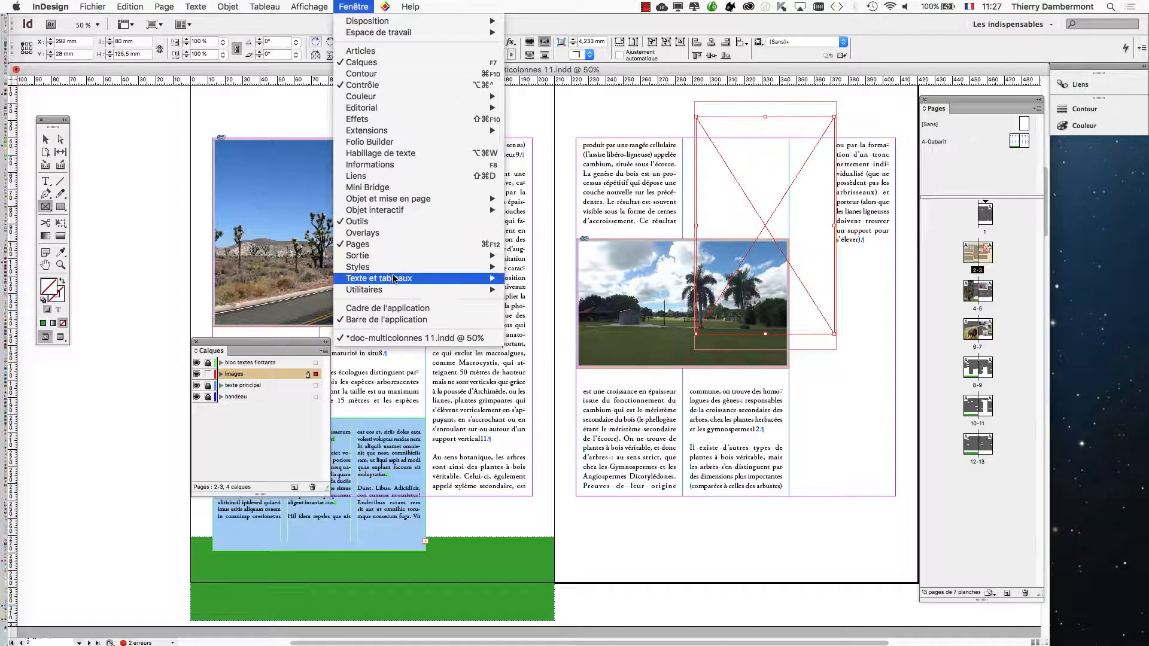
pyautogui.moveTo(425, 271)
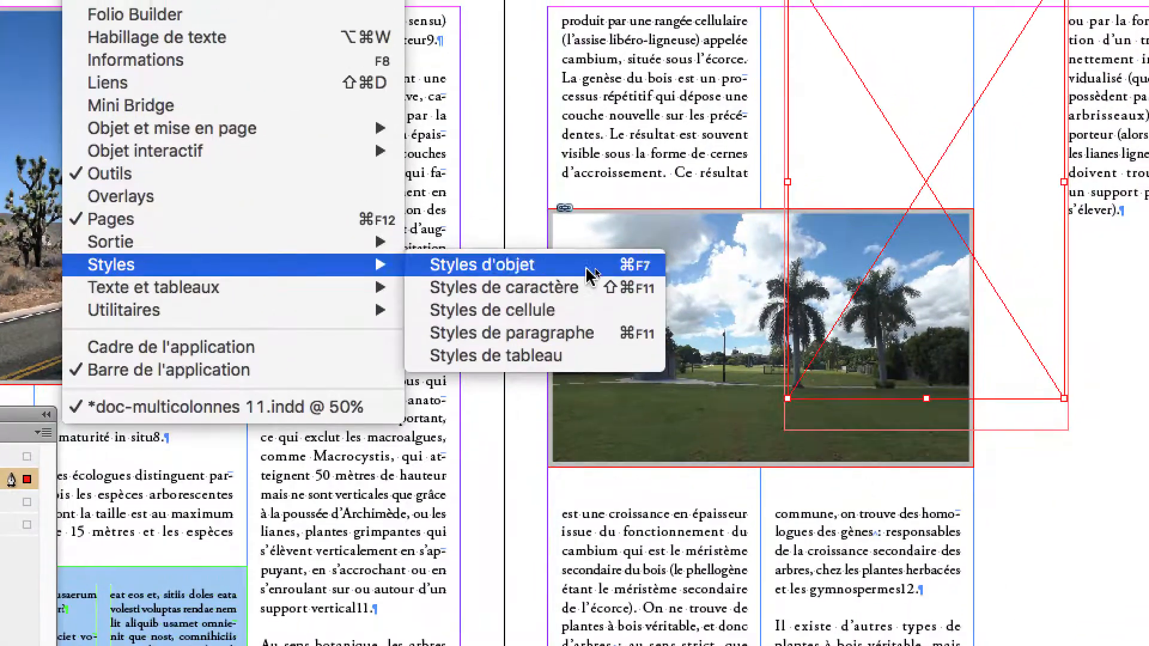
pyautogui.click(574, 215)
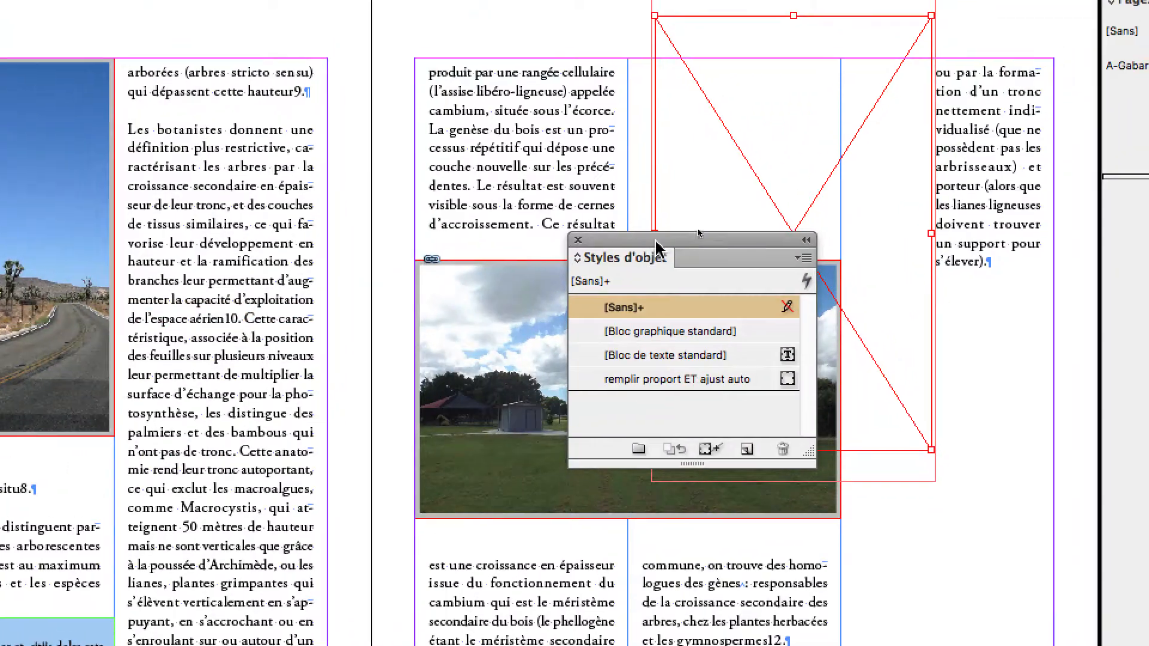
pyautogui.moveTo(759, 184); pyautogui.dragTo(537, 57)
pyautogui.moveTo(630, 269); pyautogui.dragTo(753, 245)
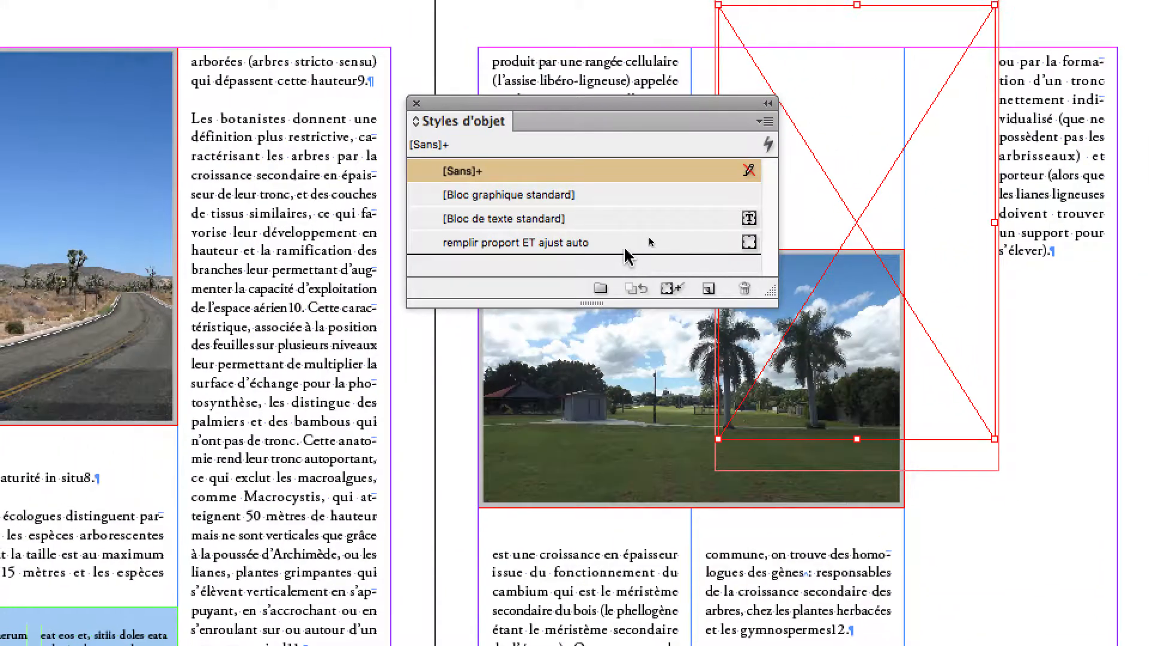
pyautogui.click(625, 245)
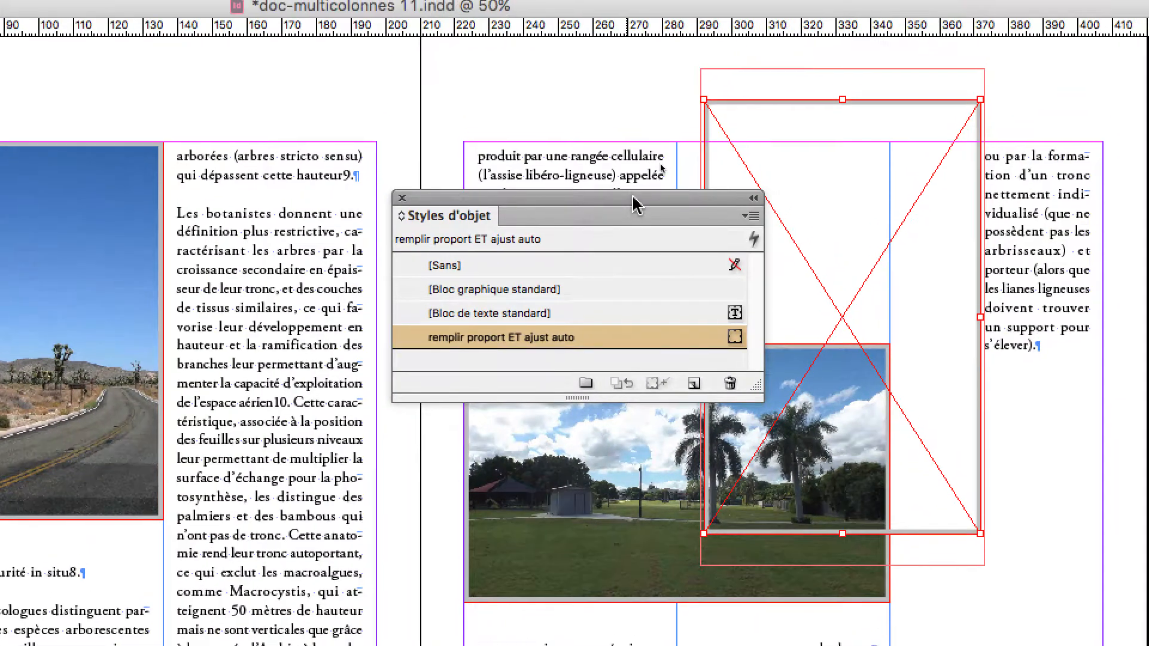
# Step: Apply the object style [Sans] to the new empty frame and set its text wrap around the bounding box
pyautogui.moveTo(633, 197); pyautogui.dragTo(537, 197)
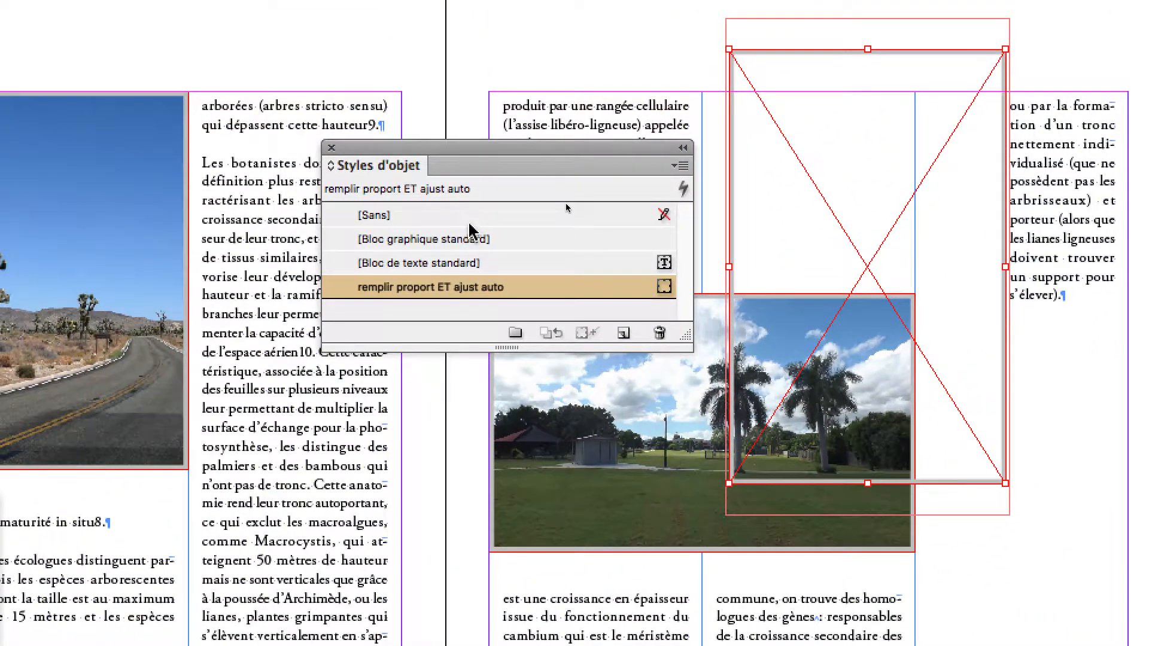
pyautogui.click(470, 221)
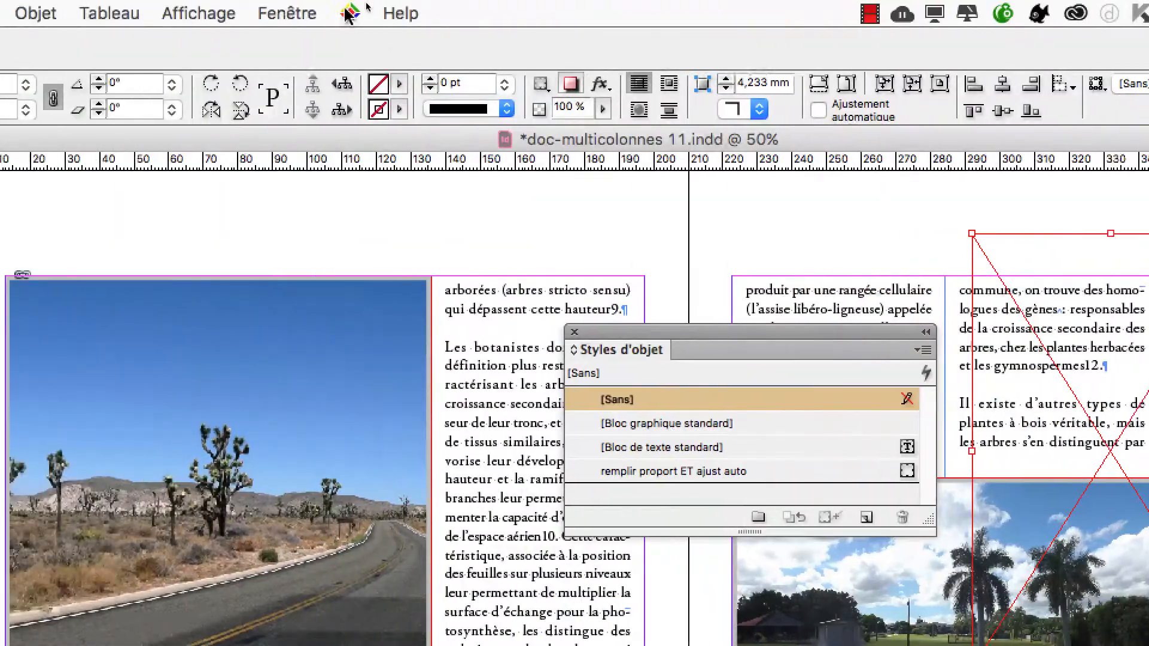
pyautogui.click(285, 12)
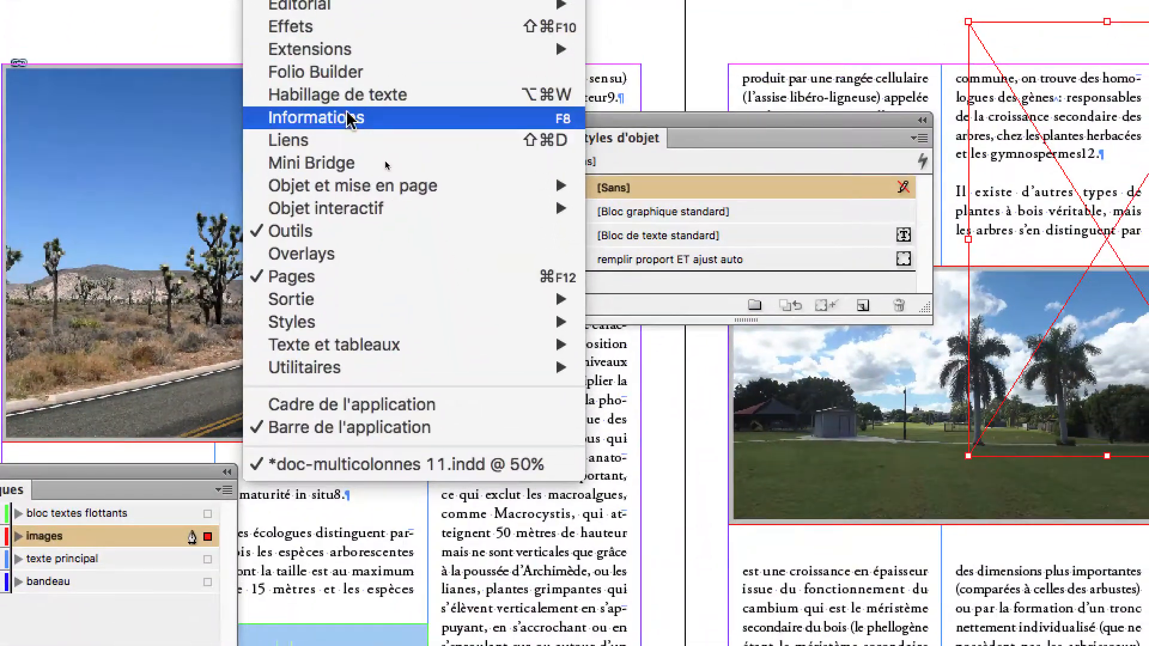
pyautogui.click(337, 95)
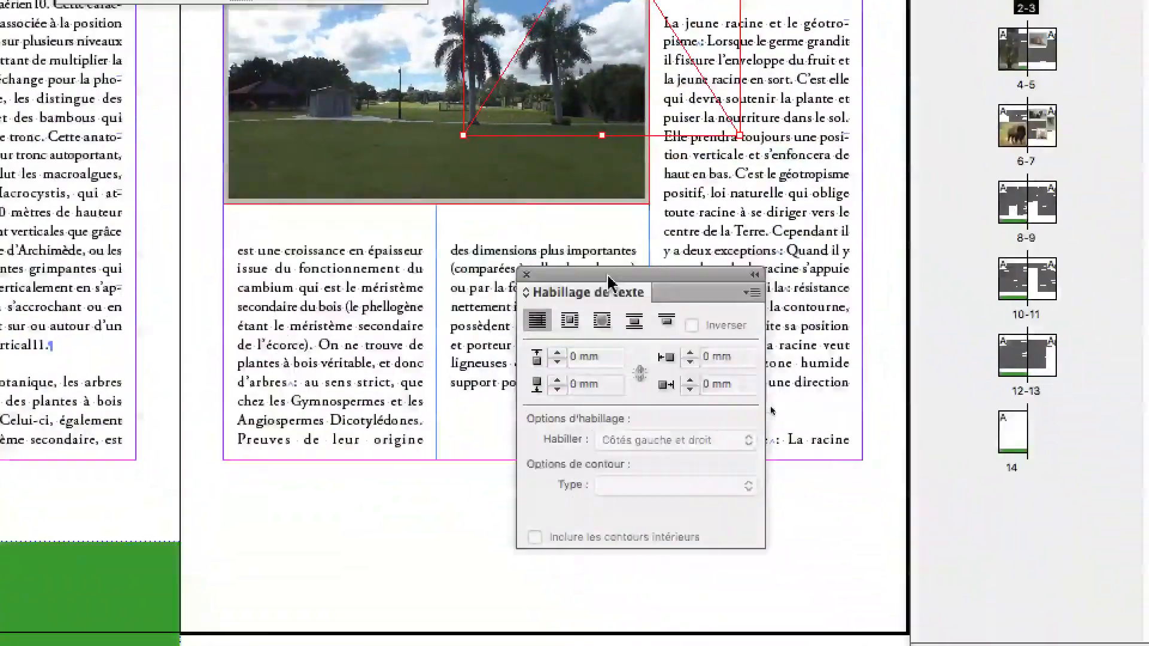
pyautogui.moveTo(606, 277); pyautogui.dragTo(733, 137)
pyautogui.click(697, 180)
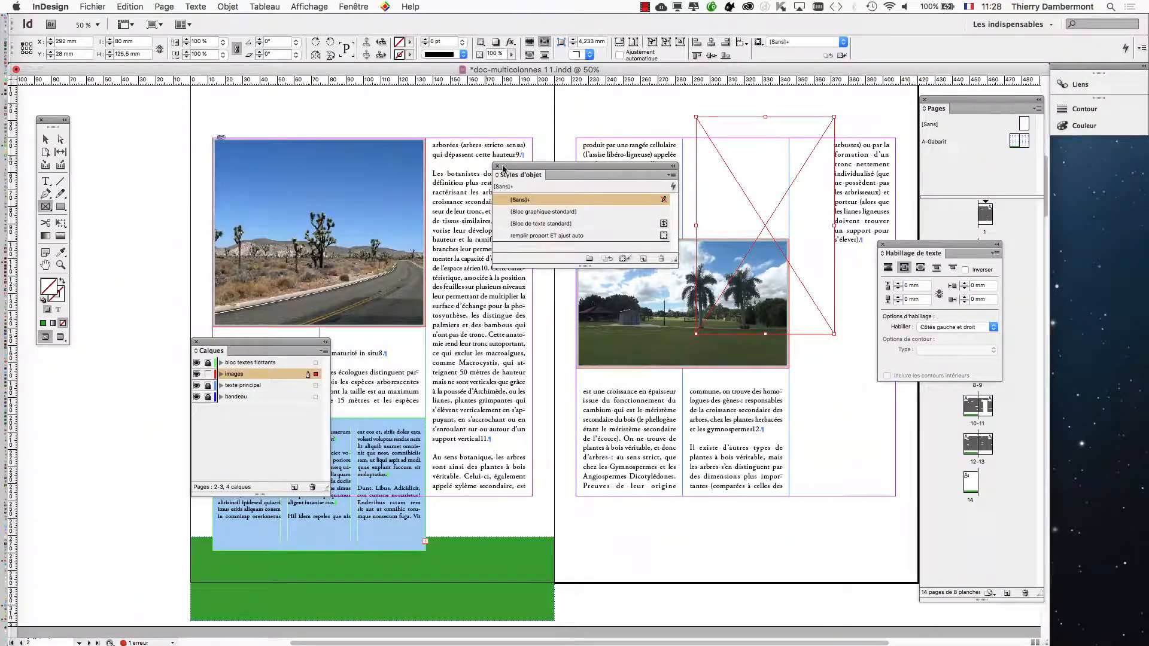
pyautogui.click(498, 166)
pyautogui.click(881, 244)
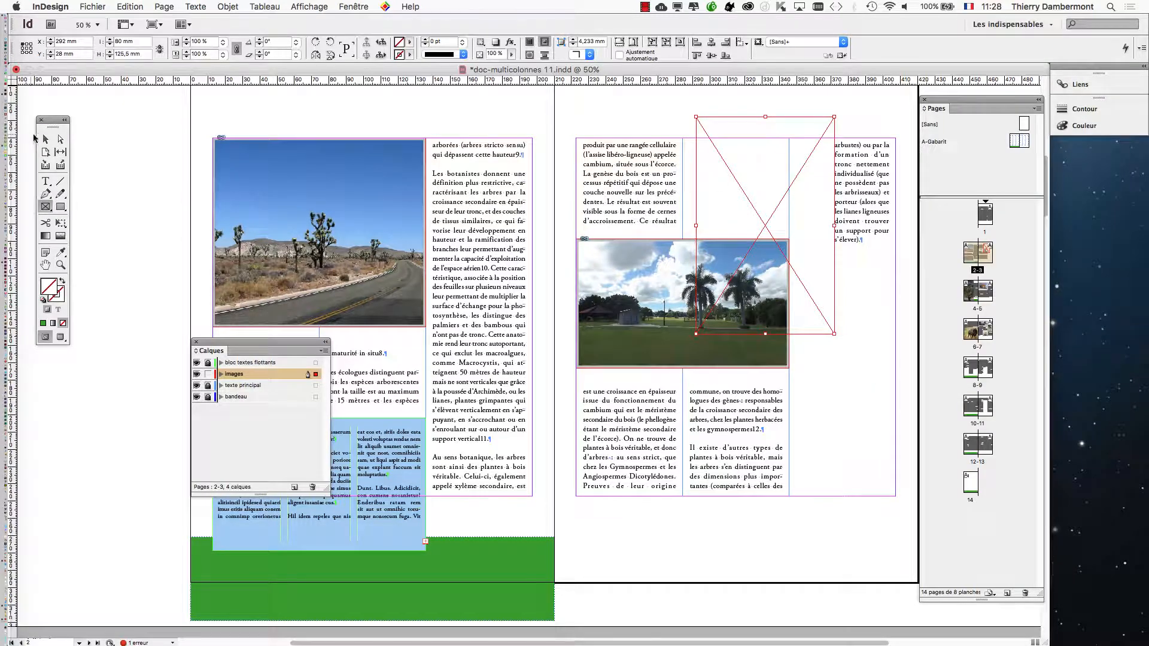
# Step: Move the empty frame over the top of the third column on page 3
pyautogui.moveTo(770, 158); pyautogui.dragTo(284, 162)
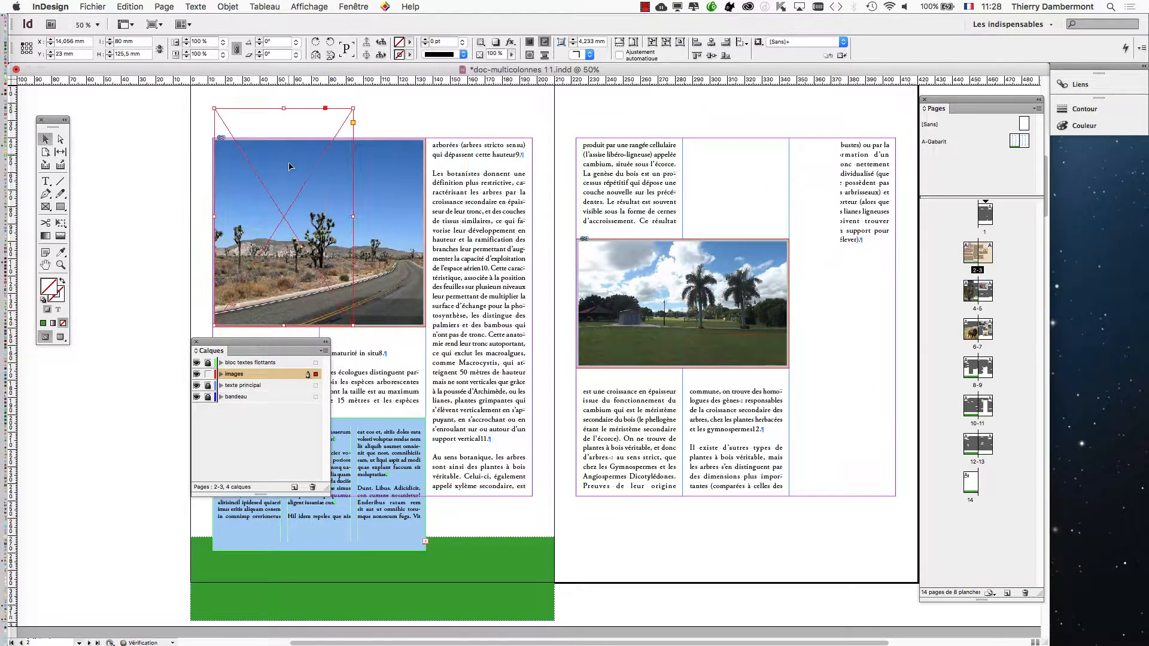
pyautogui.click(198, 343)
pyautogui.moveTo(322, 216); pyautogui.dragTo(891, 223)
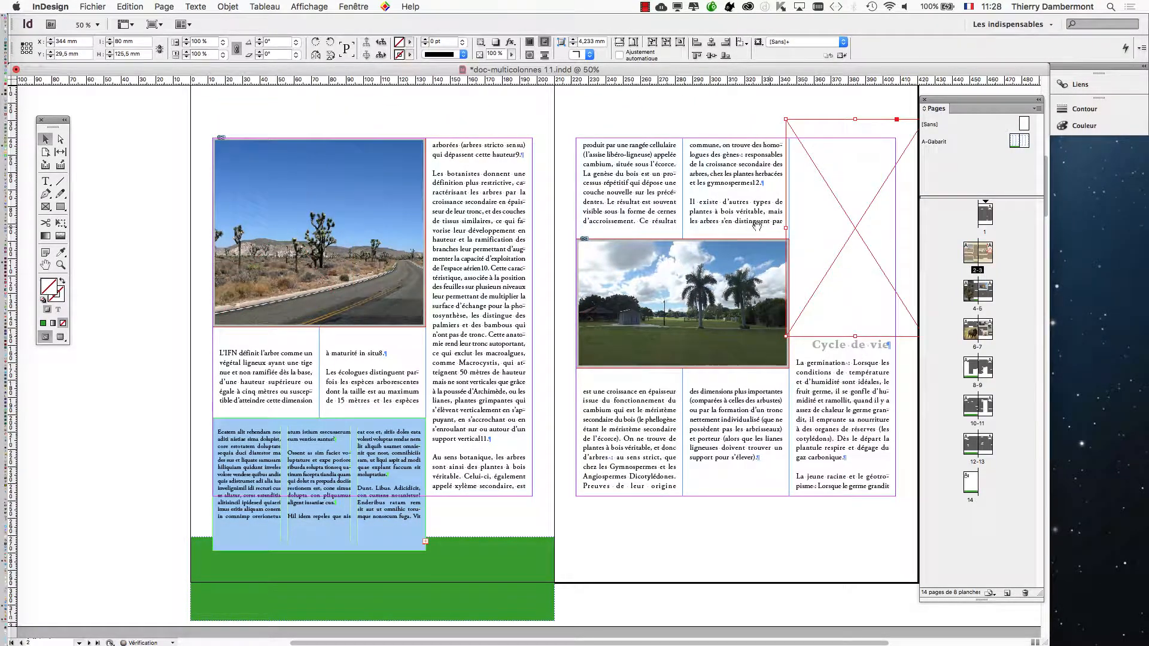
# Step: Stretch the empty frame to about 78.7 × 264 mm so it covers the full height of page 3's third column
pyautogui.hscroll(6, 726, 308)
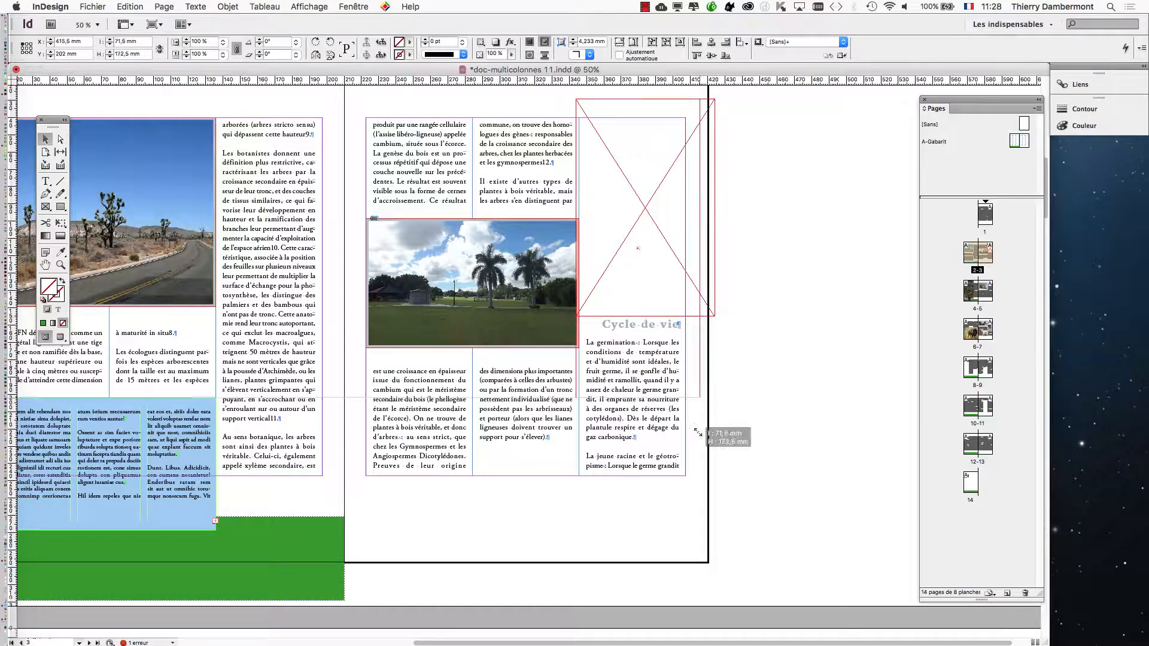
pyautogui.moveTo(698, 432); pyautogui.dragTo(715, 555)
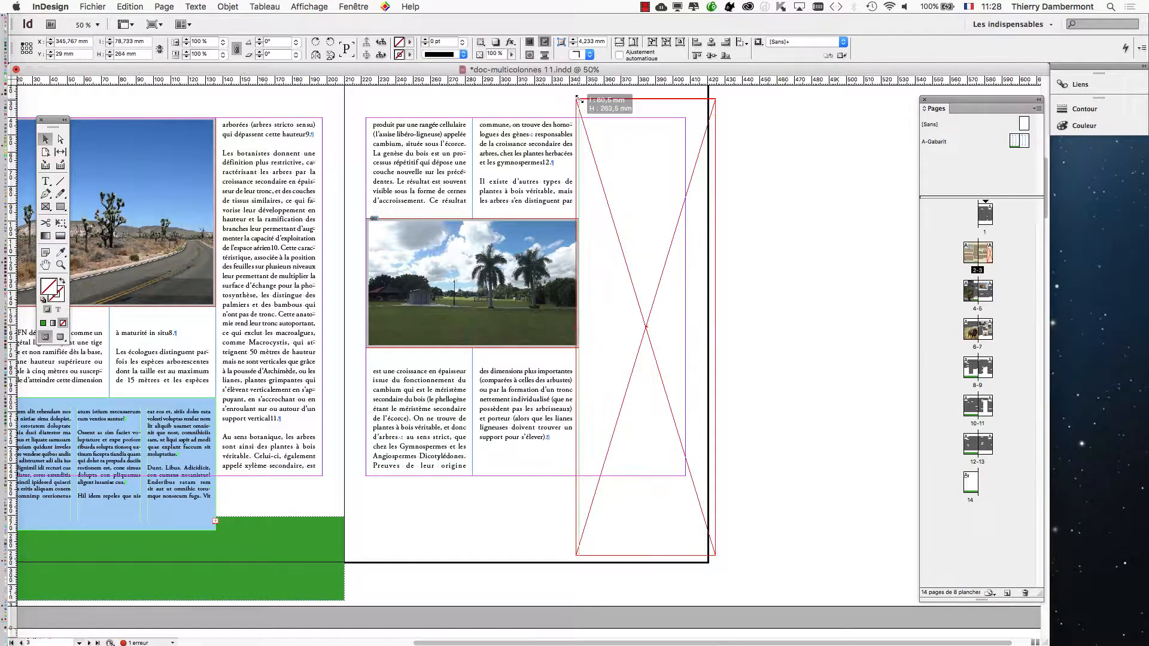
pyautogui.moveTo(577, 97); pyautogui.dragTo(579, 98)
pyautogui.scroll(-15, 435, 284)
pyautogui.hscroll(-5, 435, 284)
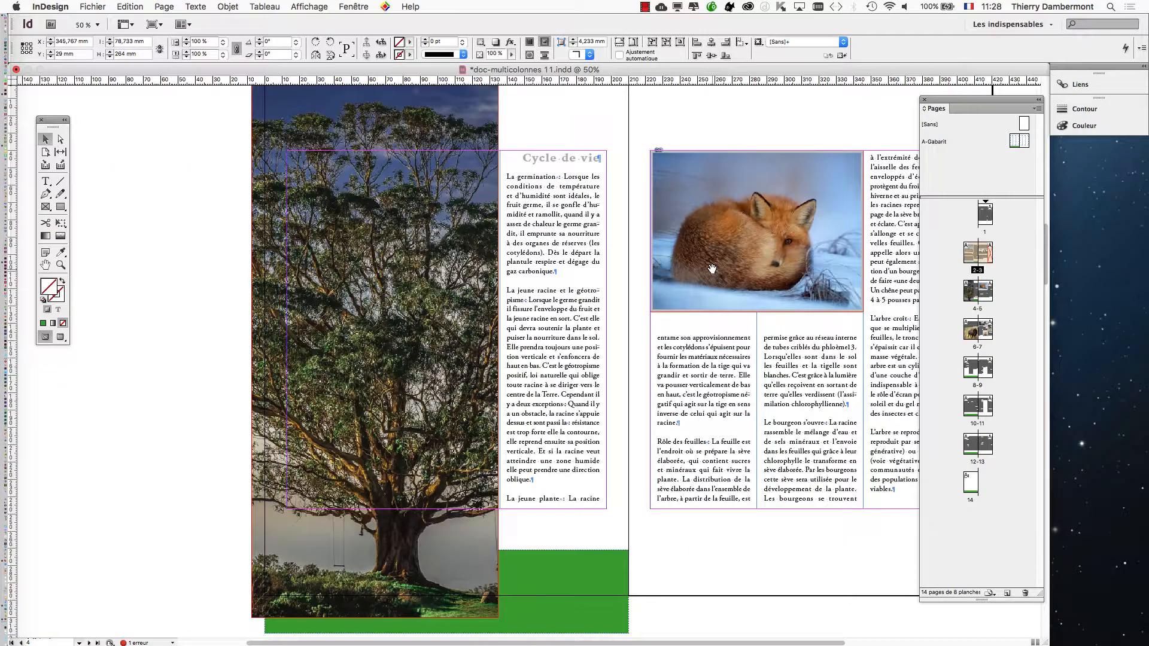
pyautogui.scroll(15, 712, 268)
pyautogui.hscroll(5, 712, 269)
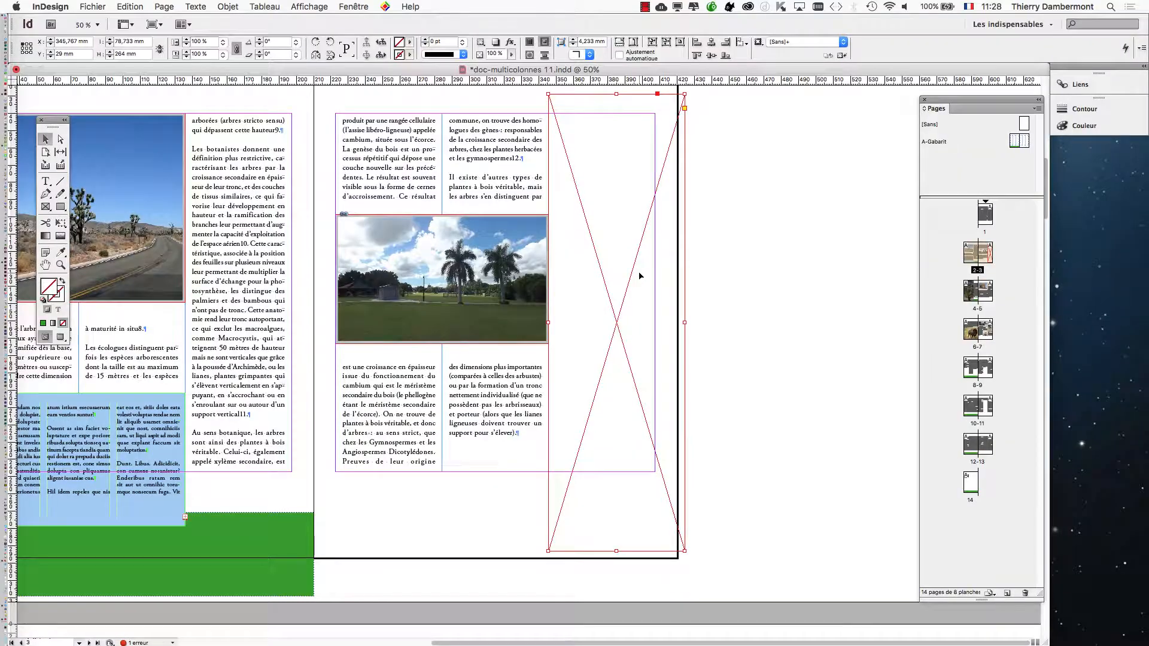
# Step: Copy the tall empty frame and paste it onto the spread of pages 6-7
pyautogui.scroll(-3, 634, 337)
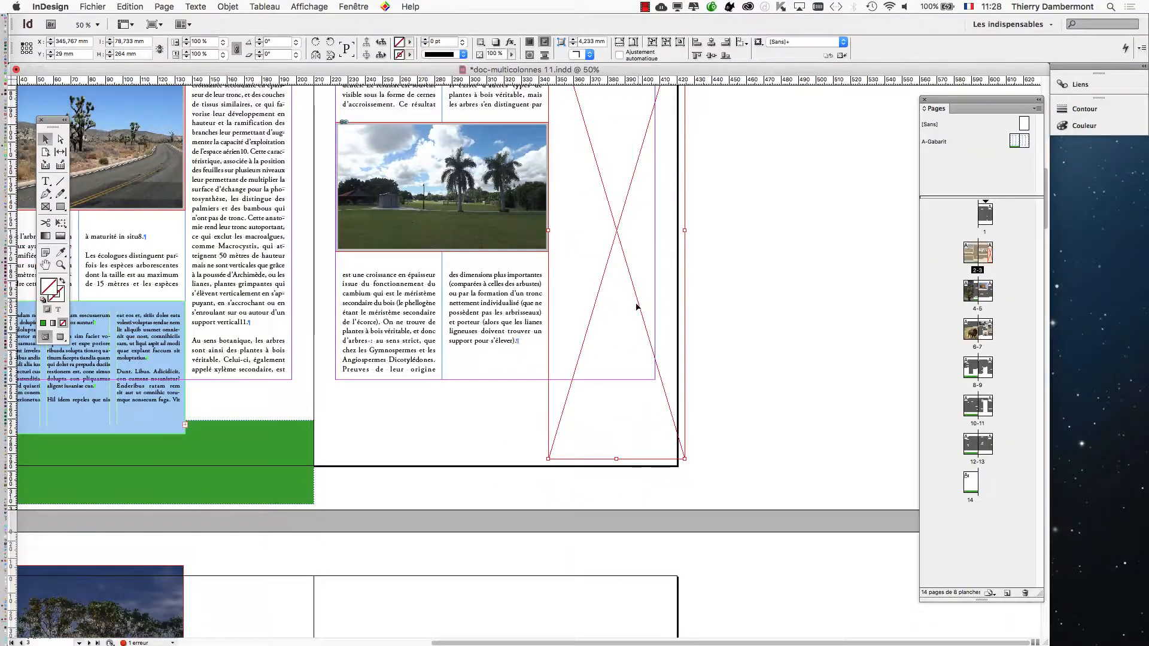
pyautogui.scroll(-7, 635, 312)
pyautogui.press('super+minus')
pyautogui.scroll(-2, 593, 447)
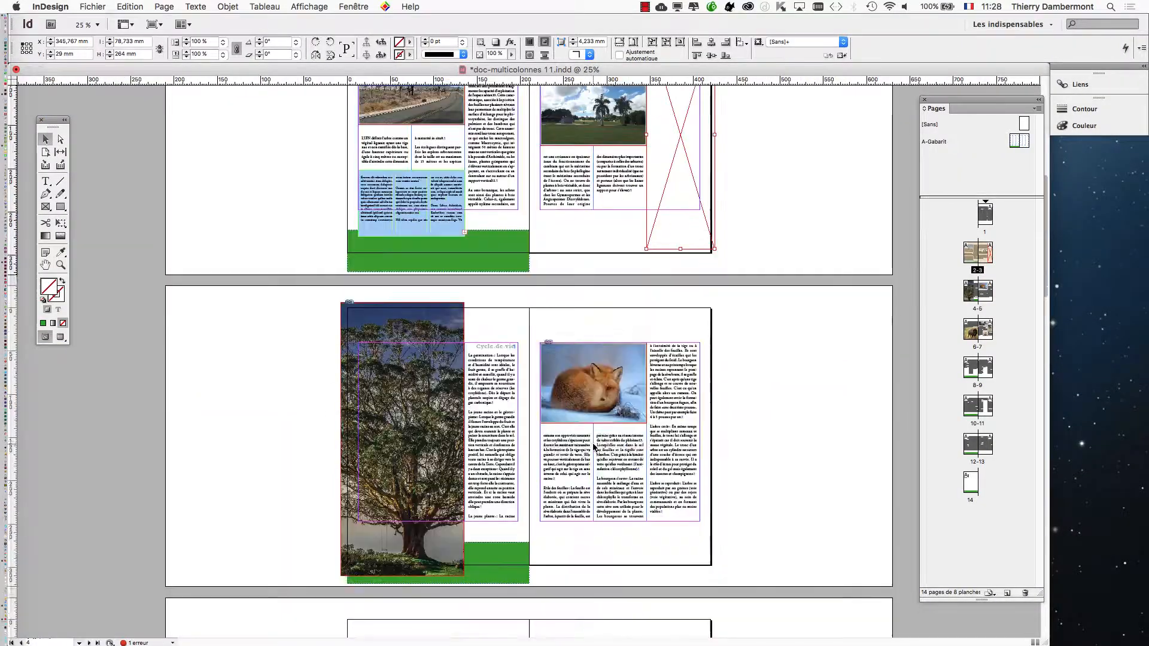
pyautogui.scroll(-5, 592, 444)
pyautogui.press('super+equal')
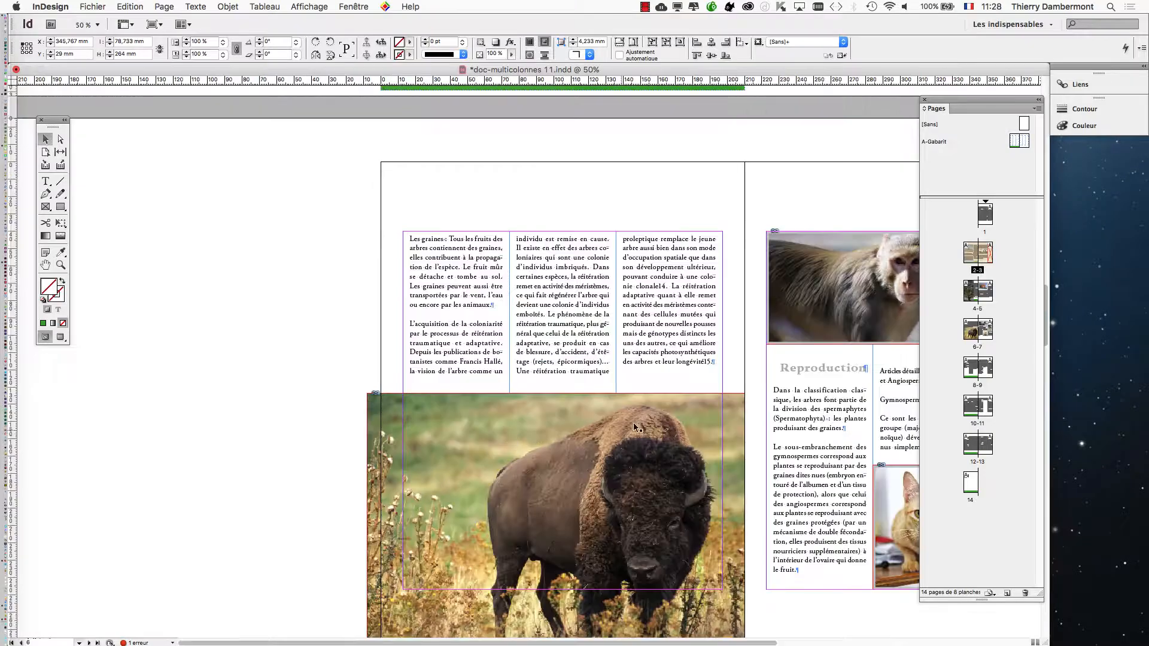
pyautogui.moveTo(638, 383); pyautogui.dragTo(411, 280)
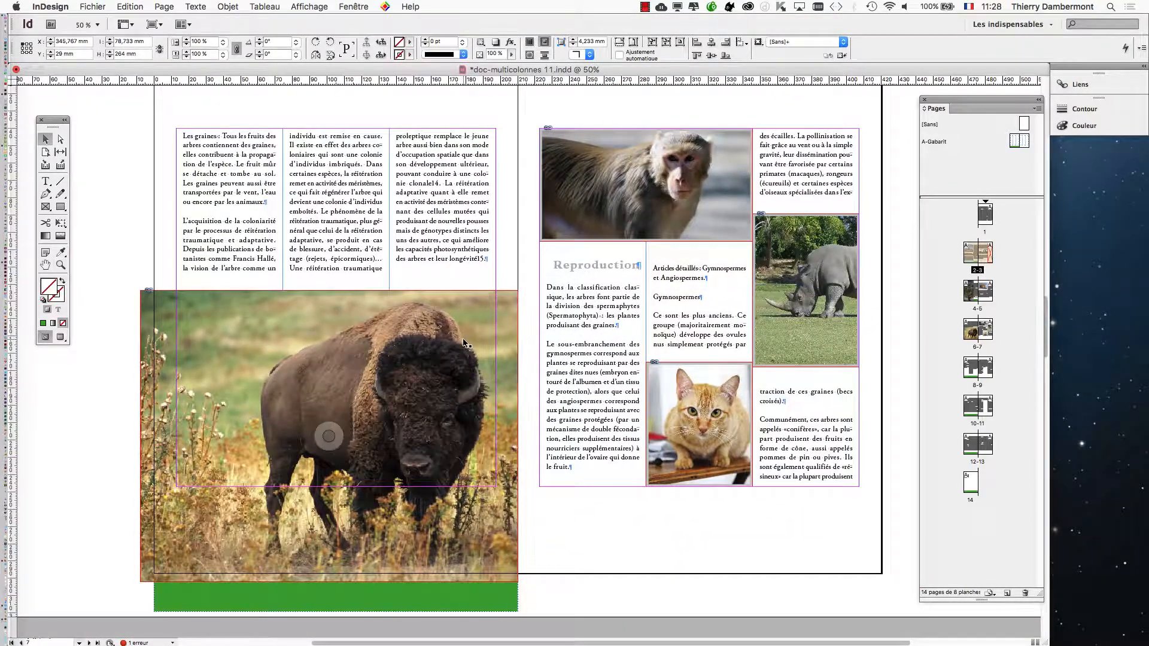
pyautogui.press('super+v')
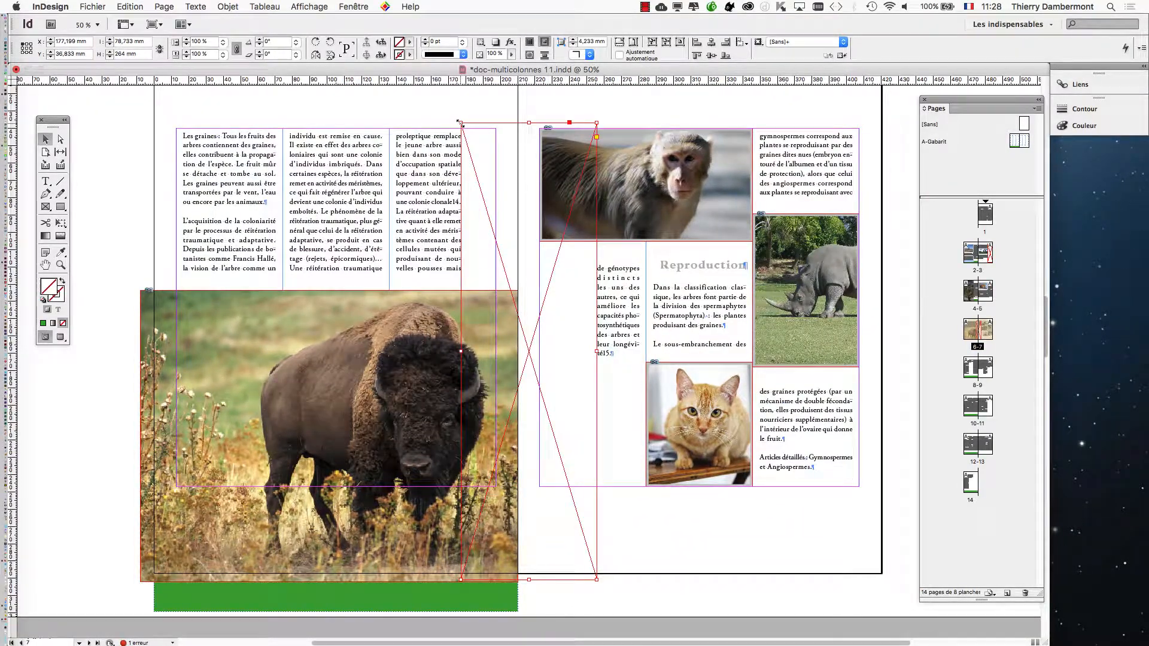
# Step: Reduce the pasted frame to about 65.9 × 254.3 mm and move it over the first column of page 7
pyautogui.moveTo(459, 122); pyautogui.dragTo(483, 139)
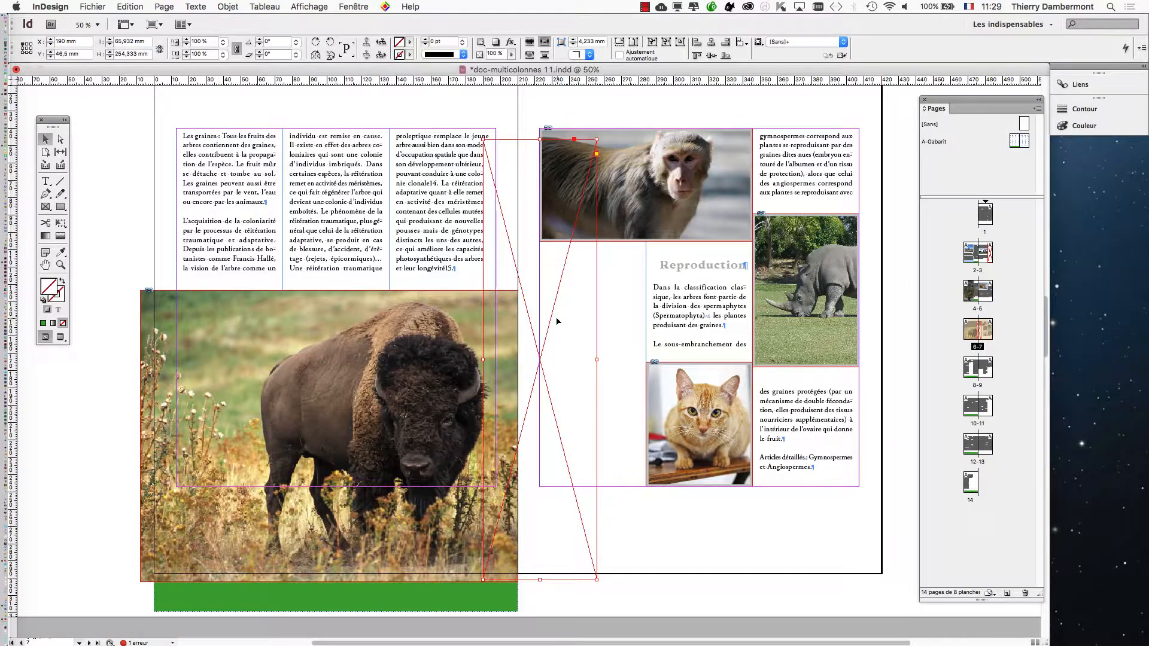
pyautogui.moveTo(556, 321); pyautogui.dragTo(821, 310)
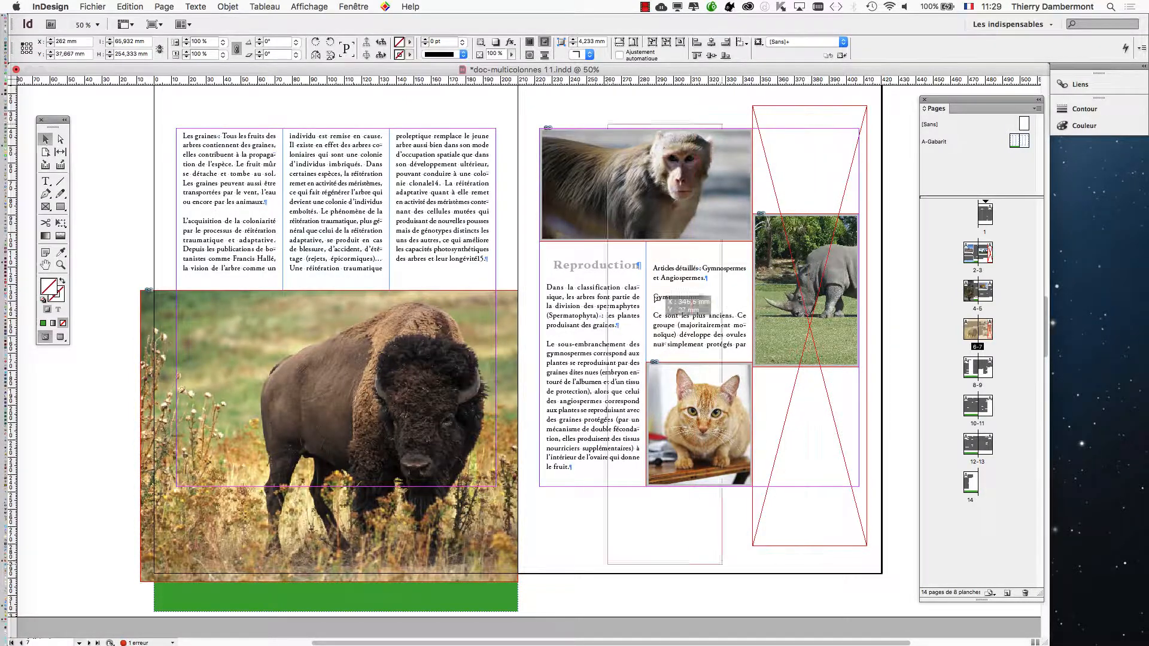
pyautogui.moveTo(809, 280); pyautogui.dragTo(614, 269)
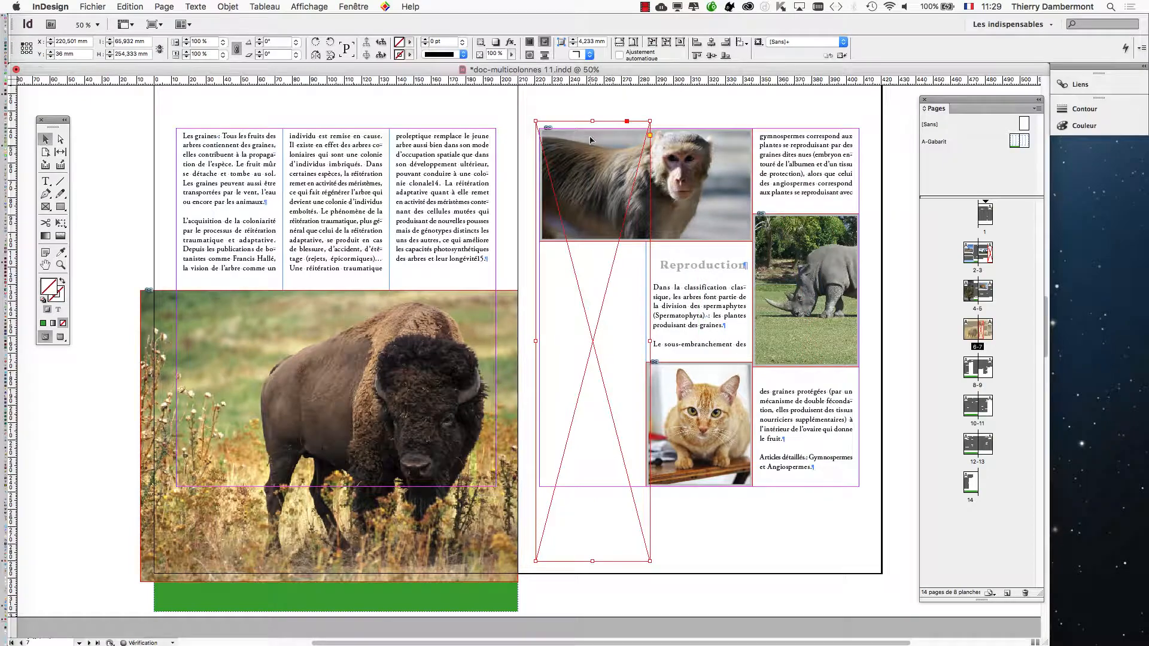
# Step: Cut the empty frame from pages 6-7 and paste it onto the spread of pages 8-9
pyautogui.press('super+minus')
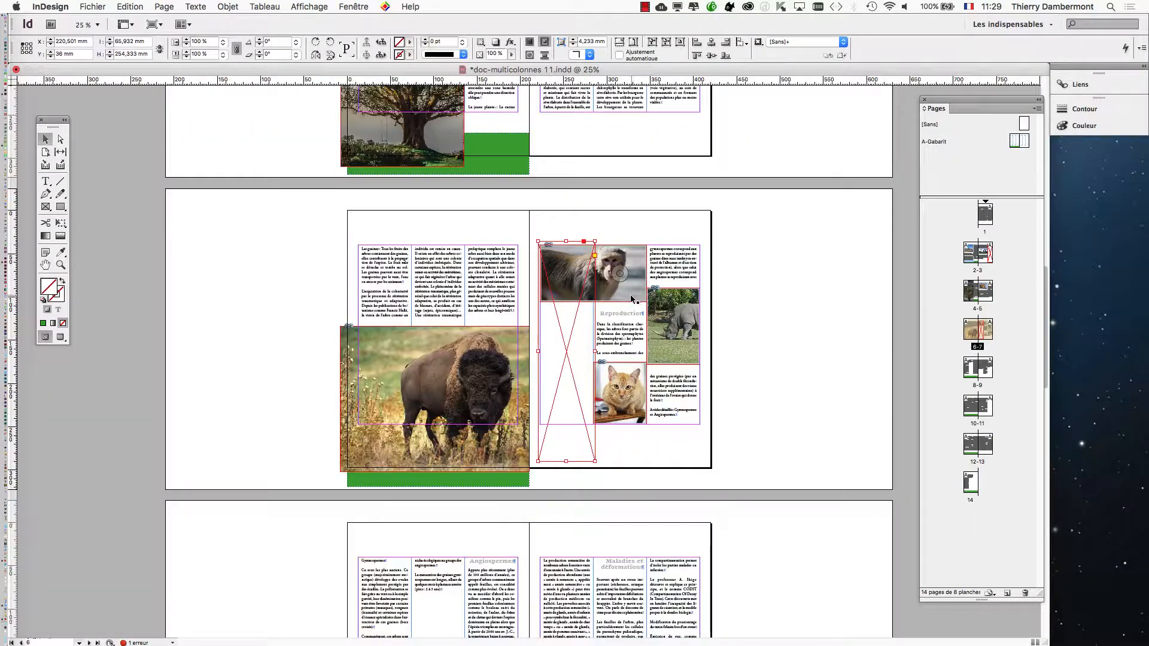
pyautogui.scroll(-15, 633, 299)
pyautogui.press('super+equal')
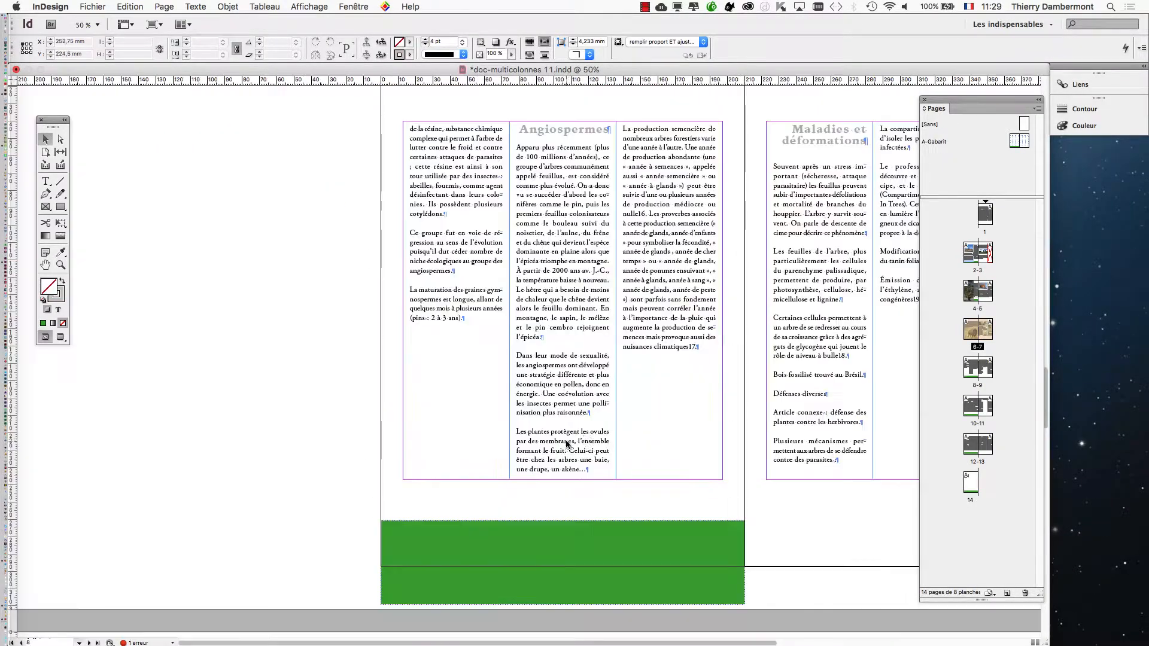
pyautogui.moveTo(655, 354); pyautogui.dragTo(507, 349)
pyautogui.press('super+v')
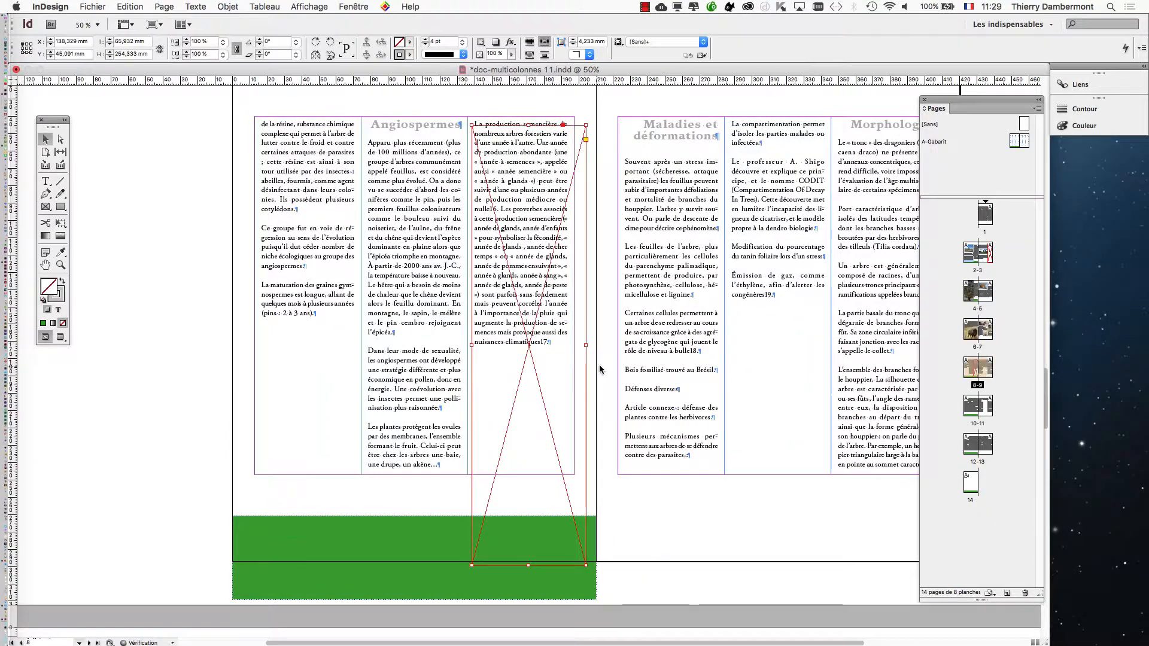
# Step: Move the empty frame over the first column of page 8 and narrow it to about 63.7 mm
pyautogui.moveTo(566, 281); pyautogui.dragTo(366, 277)
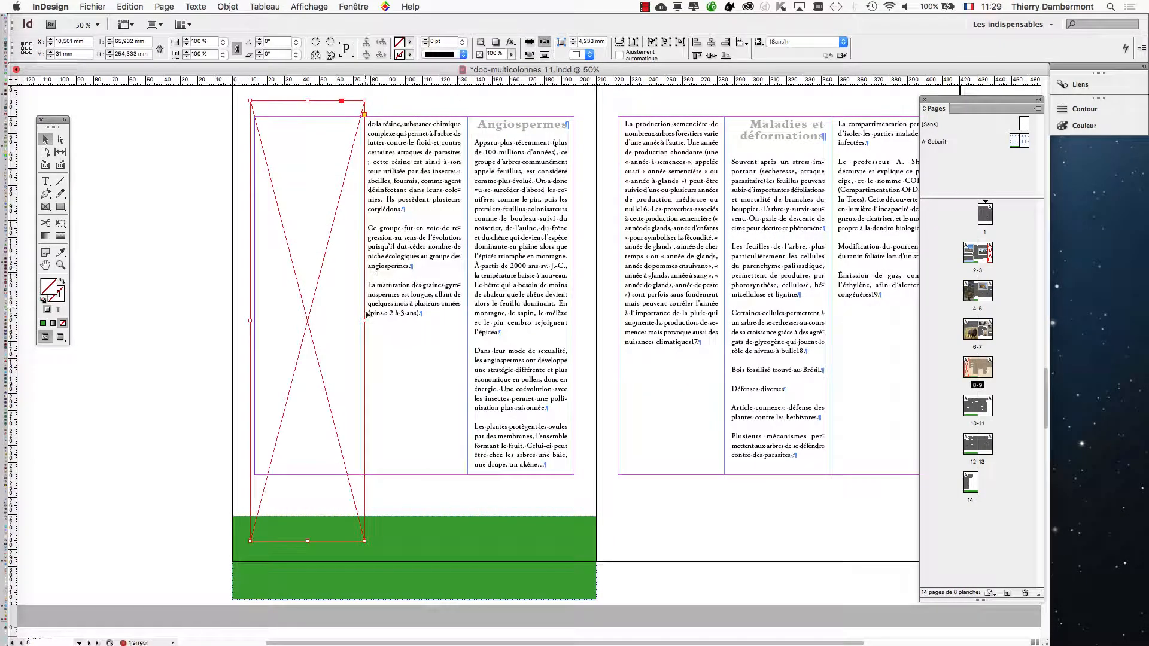
pyautogui.moveTo(365, 321)
pyautogui.mouseDown()
pyautogui.moveTo(592, 323)
pyautogui.moveTo(360, 322)
pyautogui.mouseUp()
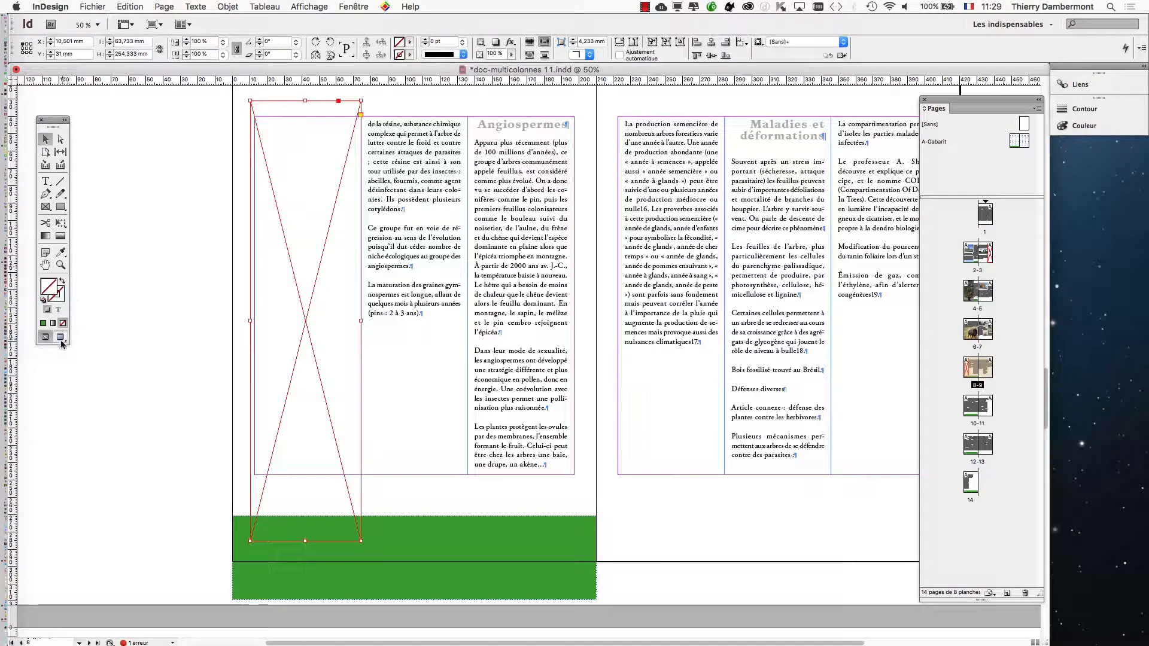
# Step: Switch the document to Preview mode and move the invisible empty frame over the third column of page 9
pyautogui.click(60, 337)
pyautogui.click(109, 358)
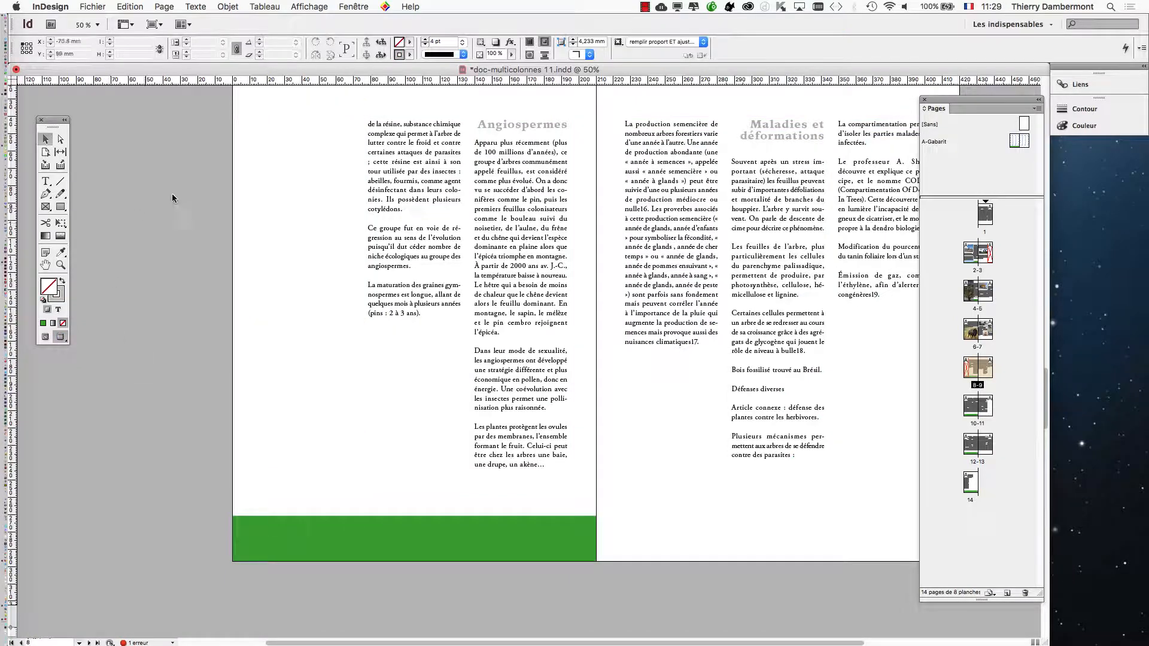
pyautogui.click(269, 219)
pyautogui.moveTo(670, 301); pyautogui.dragTo(914, 295)
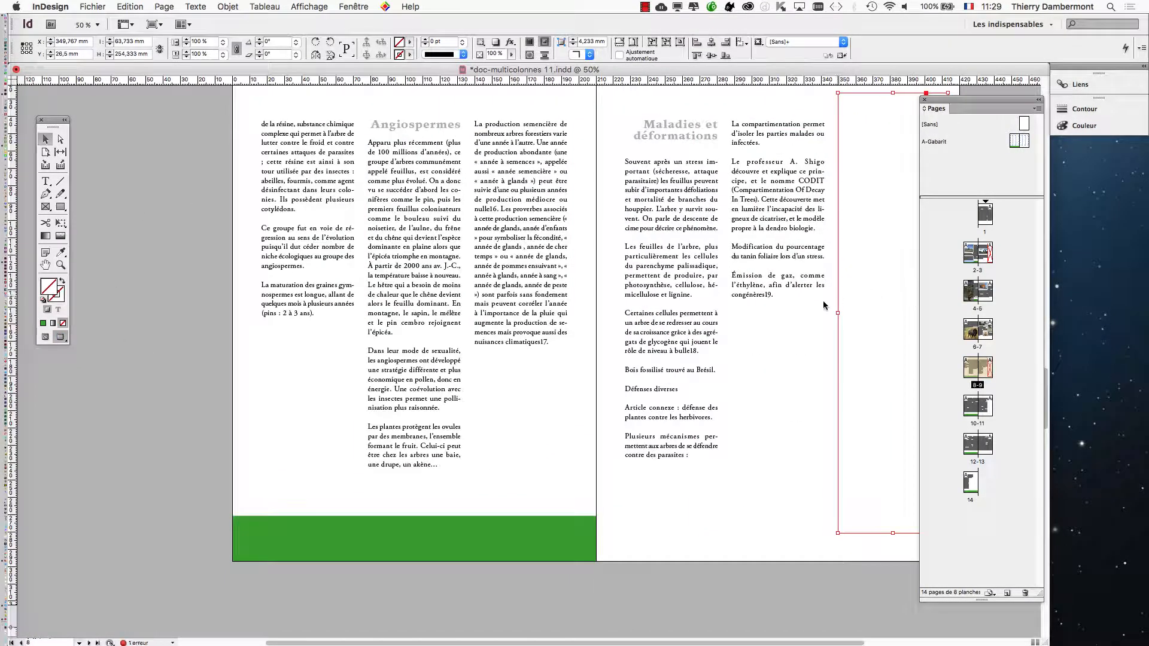
pyautogui.moveTo(628, 423); pyautogui.dragTo(510, 443)
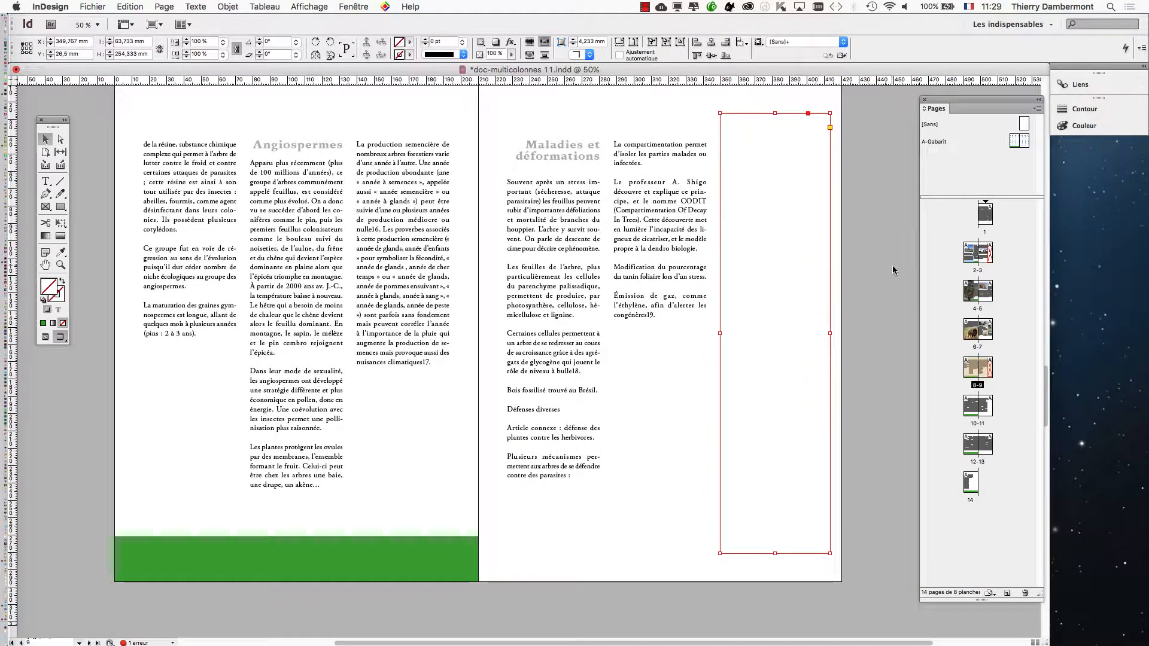
pyautogui.click(875, 393)
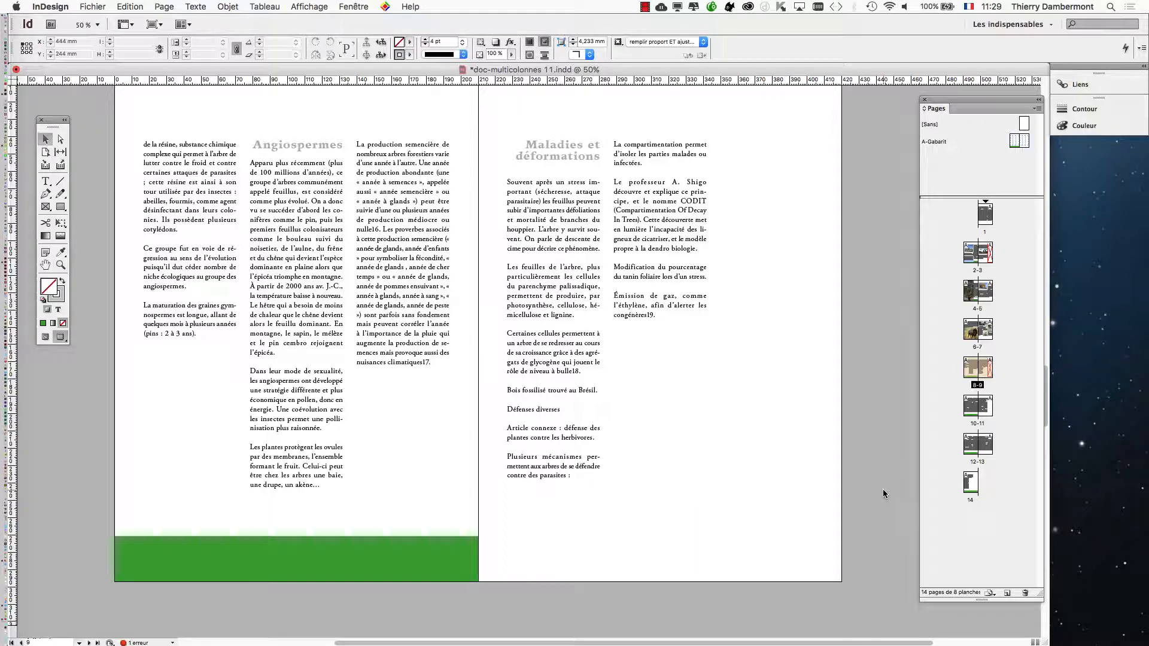
pyautogui.click(796, 446)
pyautogui.click(885, 519)
# Step: Copy the empty frame from page 9 and paste it onto the spread of pages 10-11
pyautogui.press('super+minus')
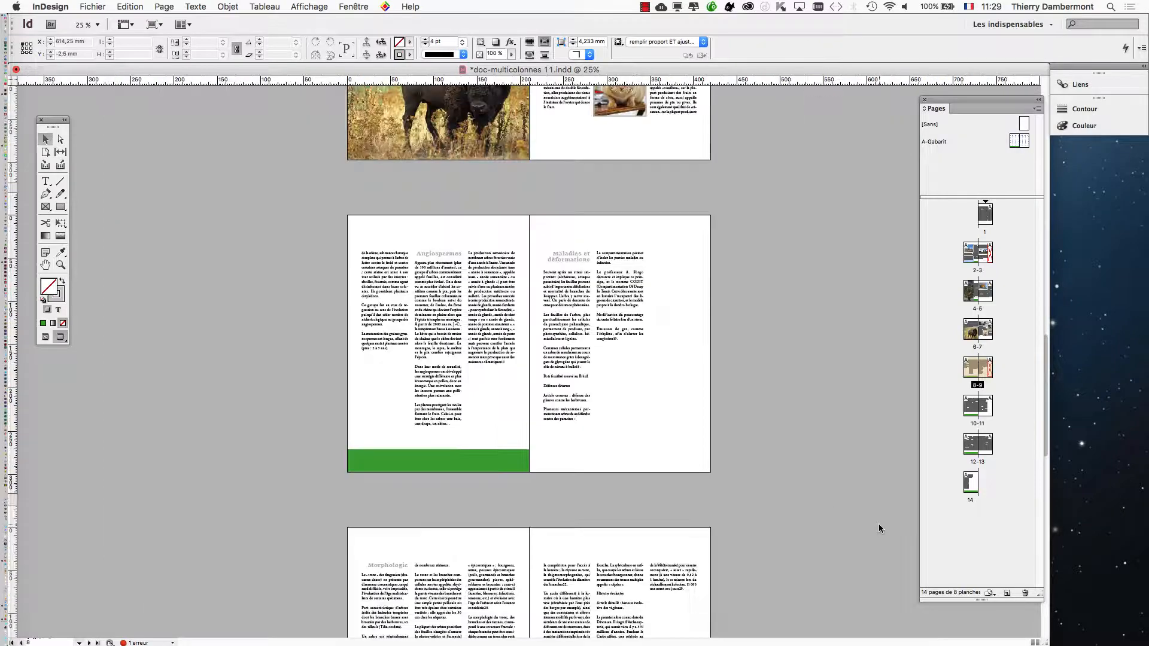
pyautogui.scroll(-3, 739, 544)
pyautogui.scroll(5, 739, 545)
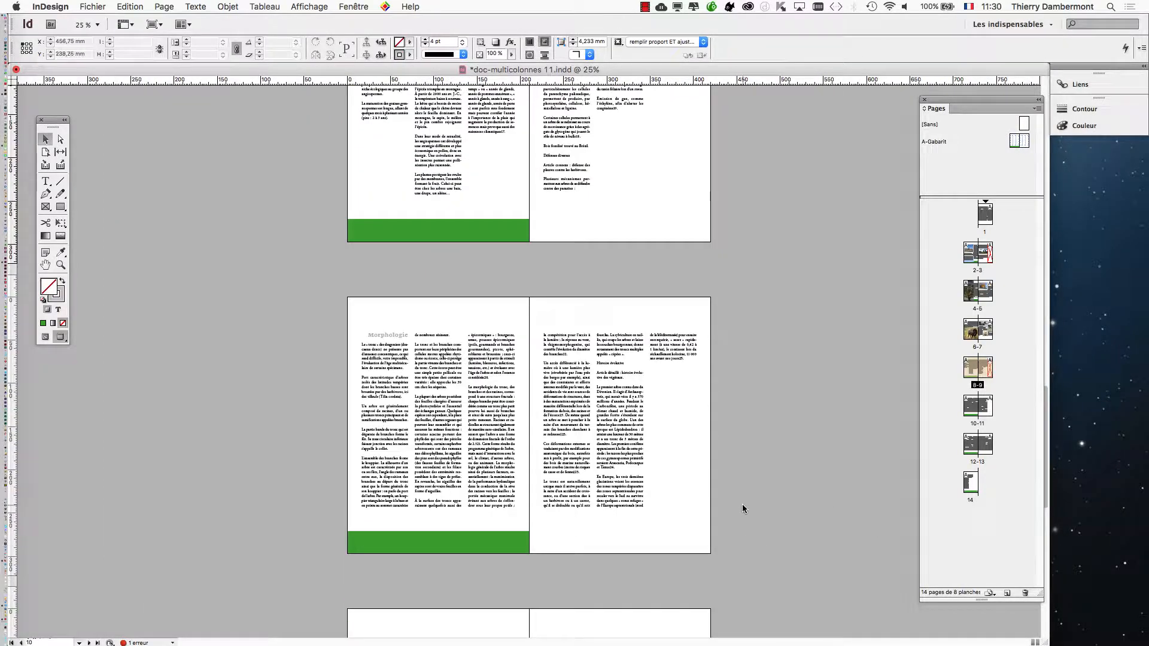
pyautogui.scroll(-4, 744, 508)
pyautogui.click(688, 328)
pyautogui.scroll(-3, 774, 424)
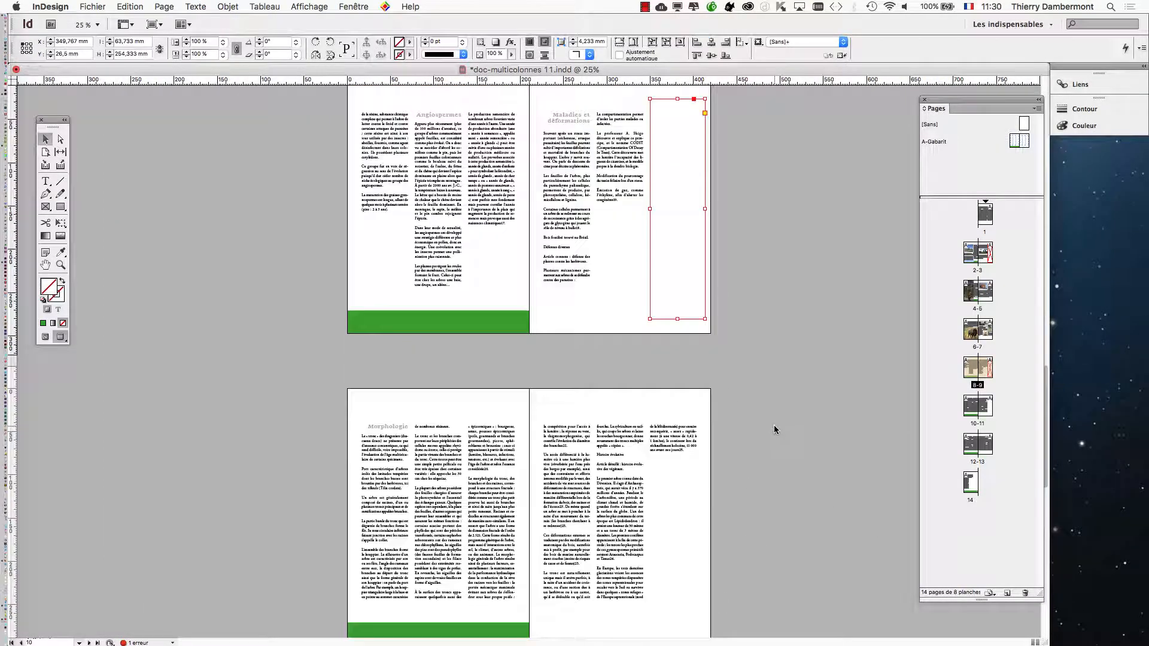
pyautogui.scroll(-1, 744, 449)
pyautogui.scroll(-3, 727, 475)
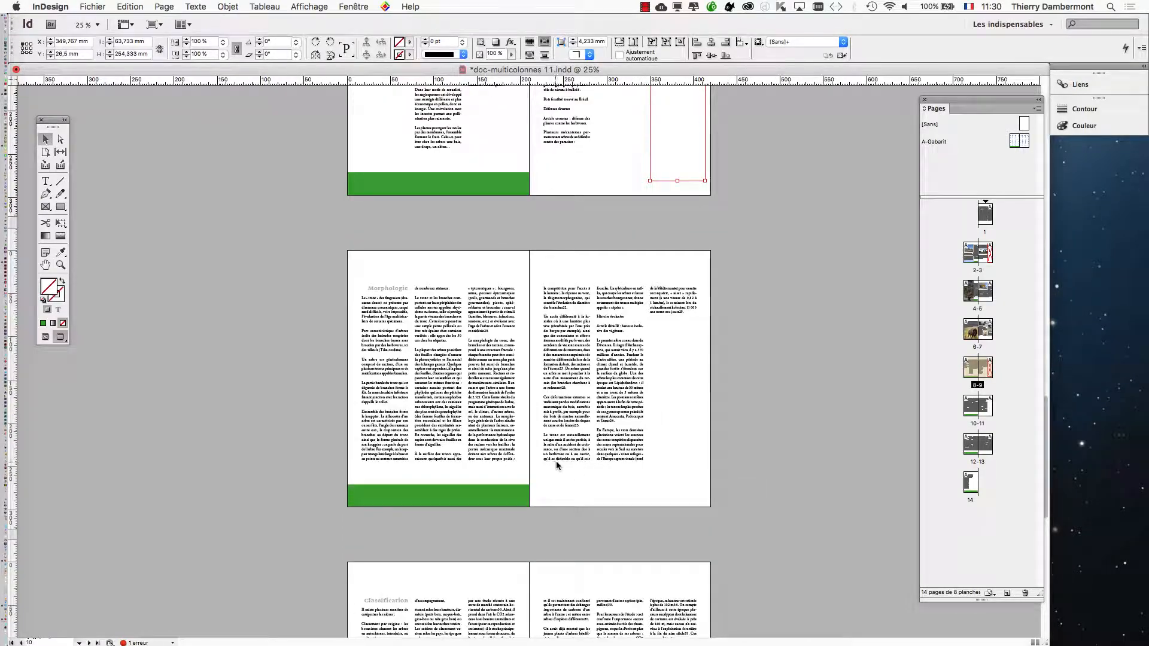
pyautogui.click(570, 487)
pyautogui.press('super+=')
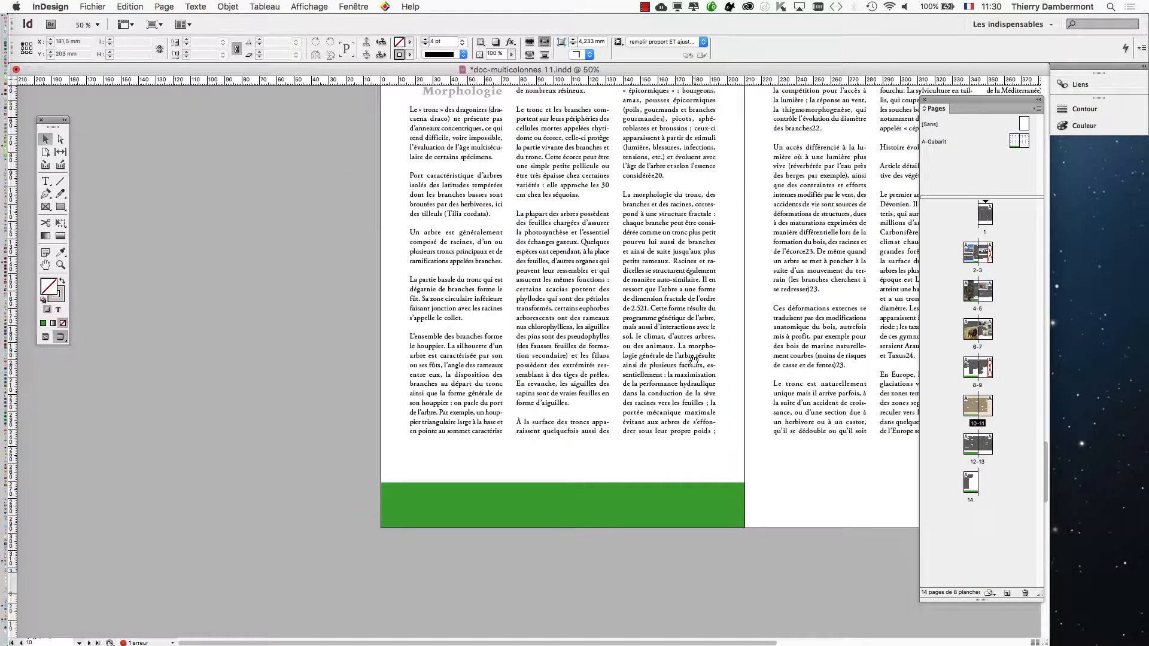
pyautogui.moveTo(691, 361); pyautogui.dragTo(472, 438)
pyautogui.press('super+v')
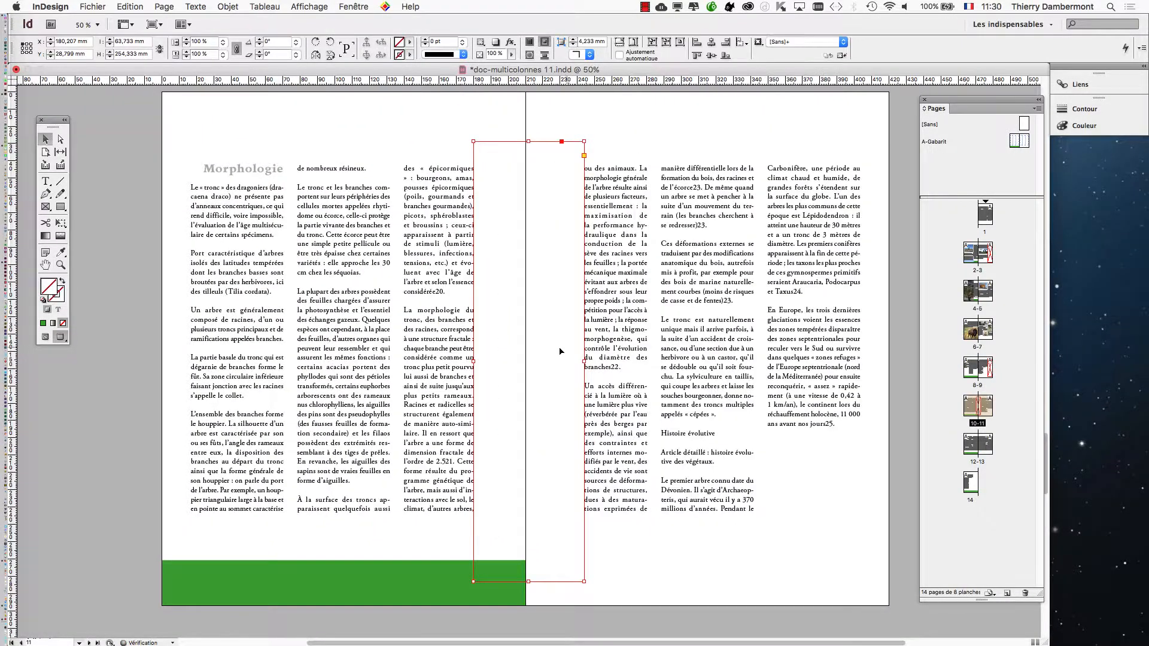
# Step: Place the pasted frame over the first two columns of page 10, widened to about 125.3 mm, and deselect it
pyautogui.moveTo(533, 351); pyautogui.dragTo(388, 353)
pyautogui.click(291, 367)
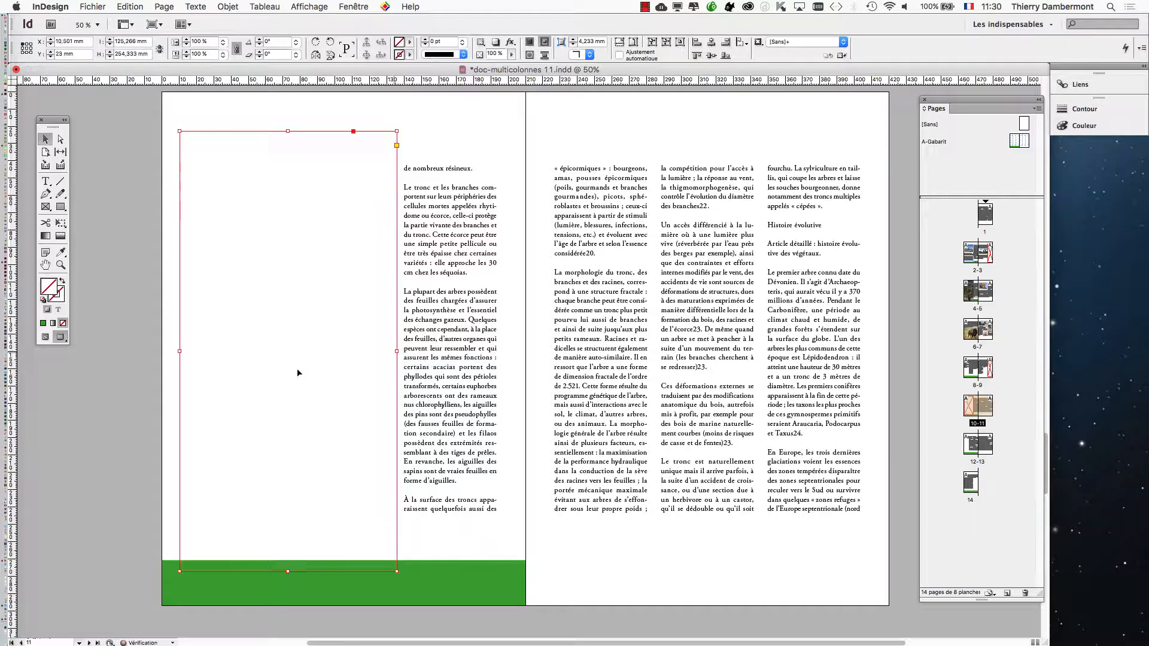
pyautogui.click(116, 446)
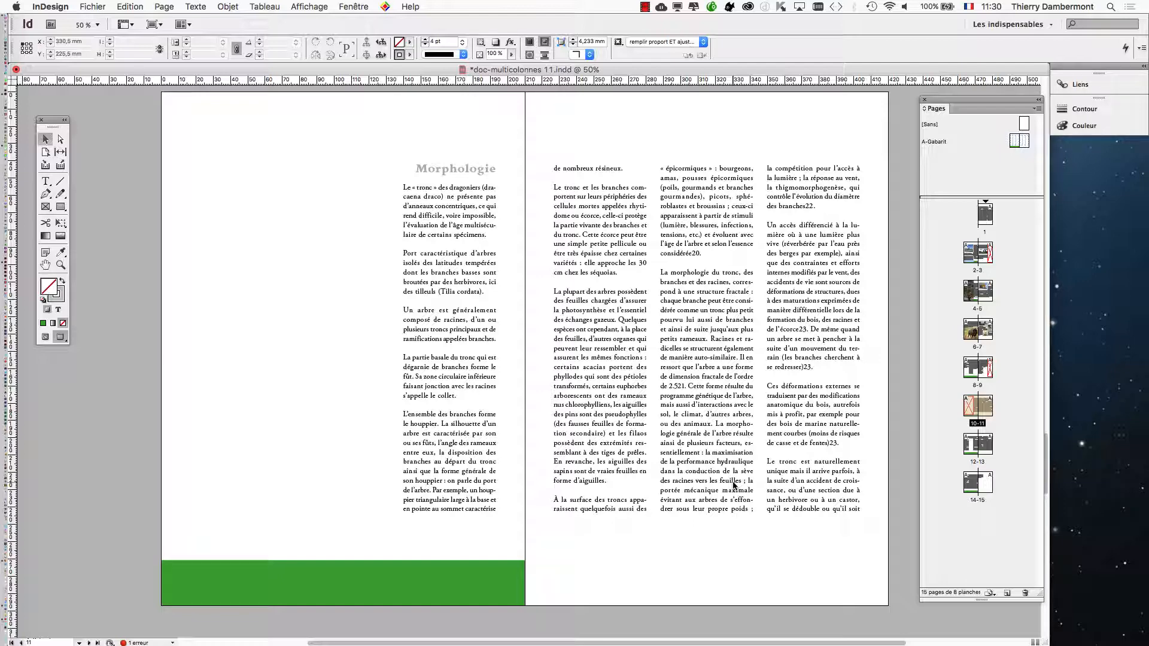
pyautogui.press('super+minus')
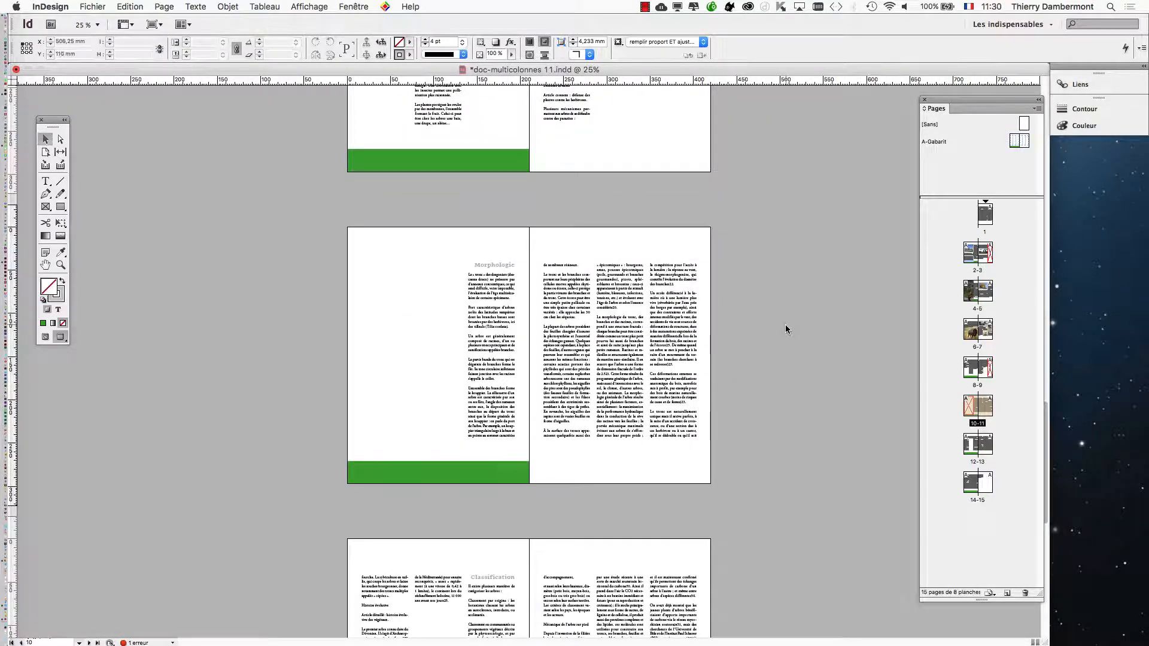